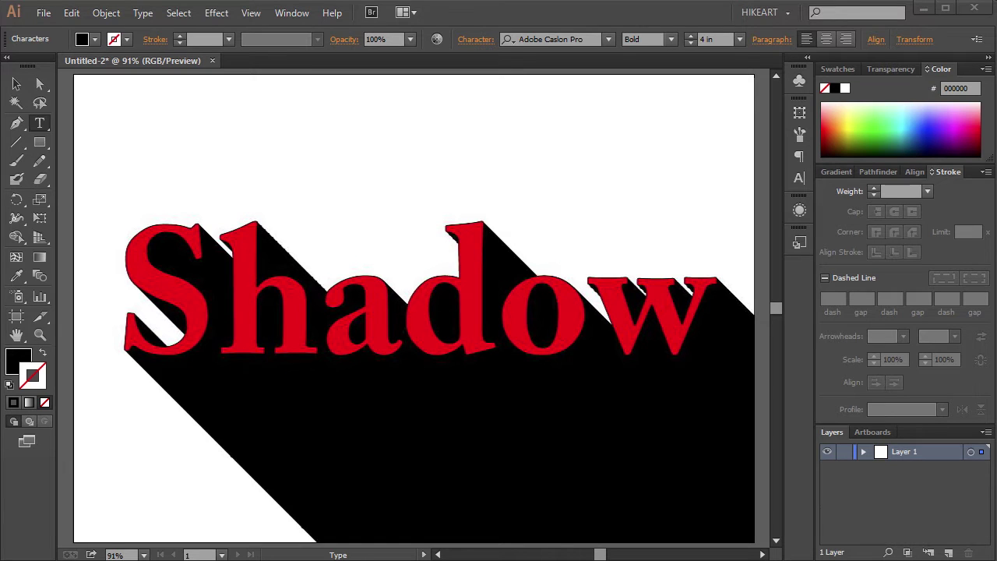
- Create a new blank Untitled-1 document in place of the finished Shadow example
left_click(40, 83)
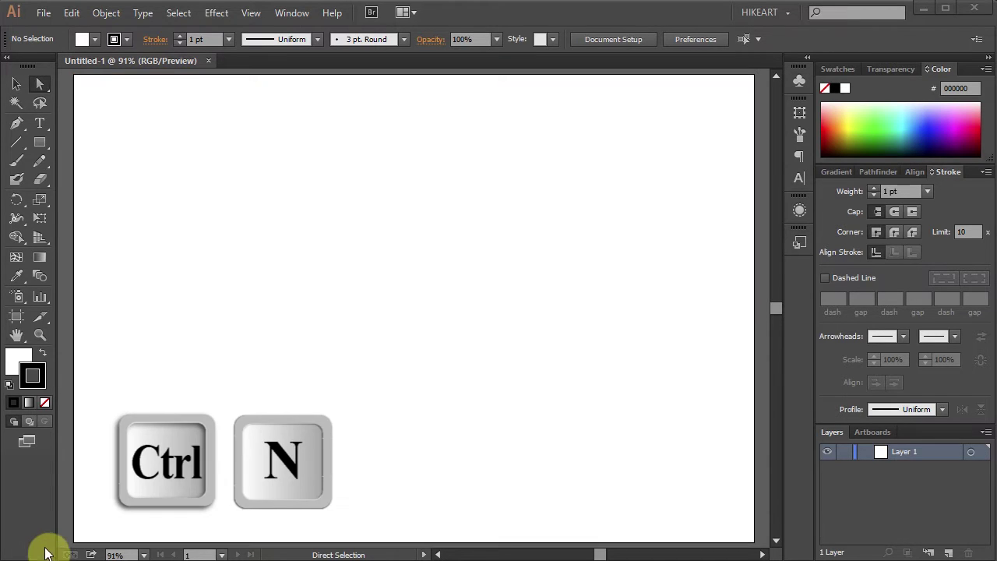
- Type the word 'Shadow' on the artboard with the Type tool
left_click(41, 123)
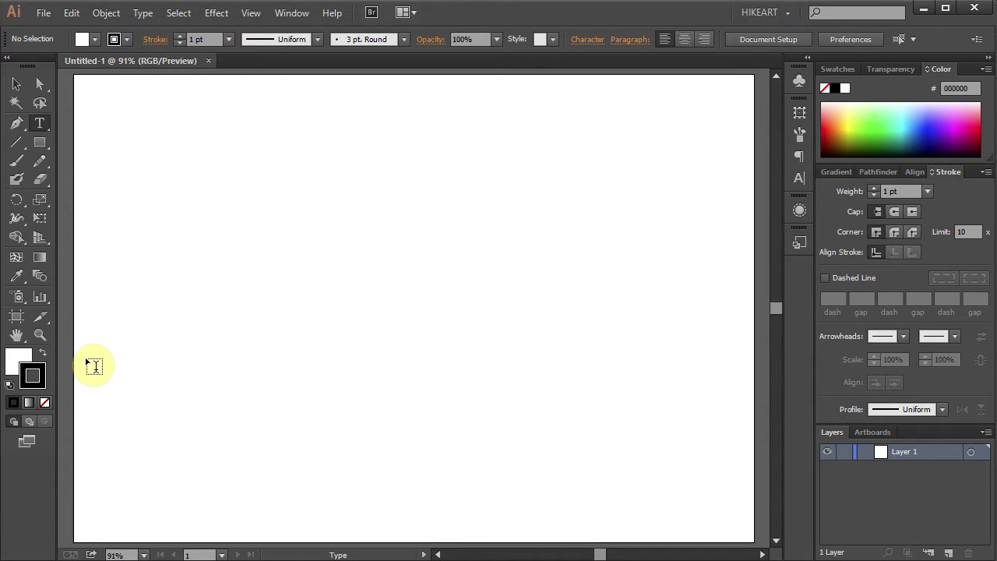
left_click(85, 366)
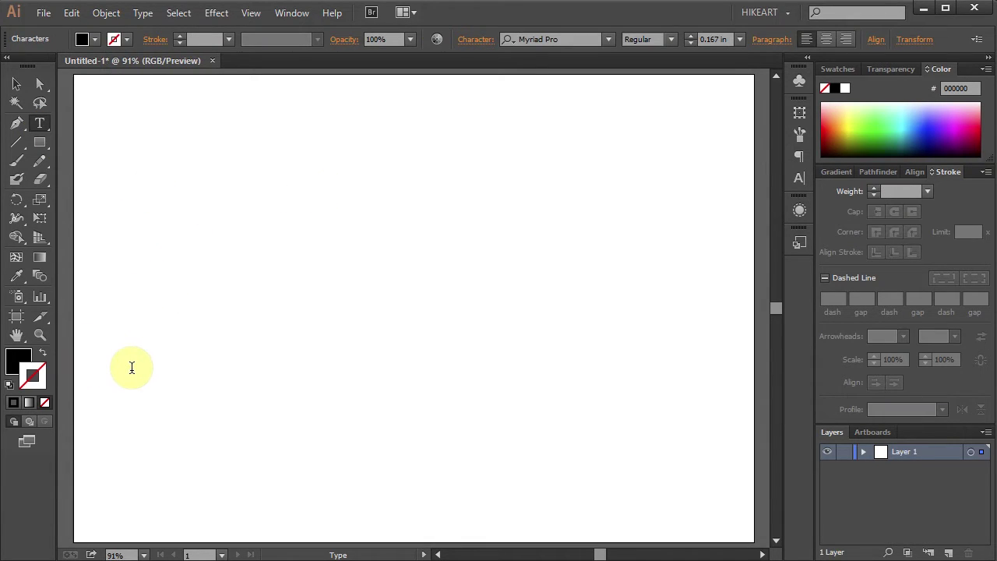
type("Shadow")
- Set Shadow in Adobe Caslon Pro Bold at 3.5 in and move it across the artboard
left_click_drag(125, 363, 81, 357)
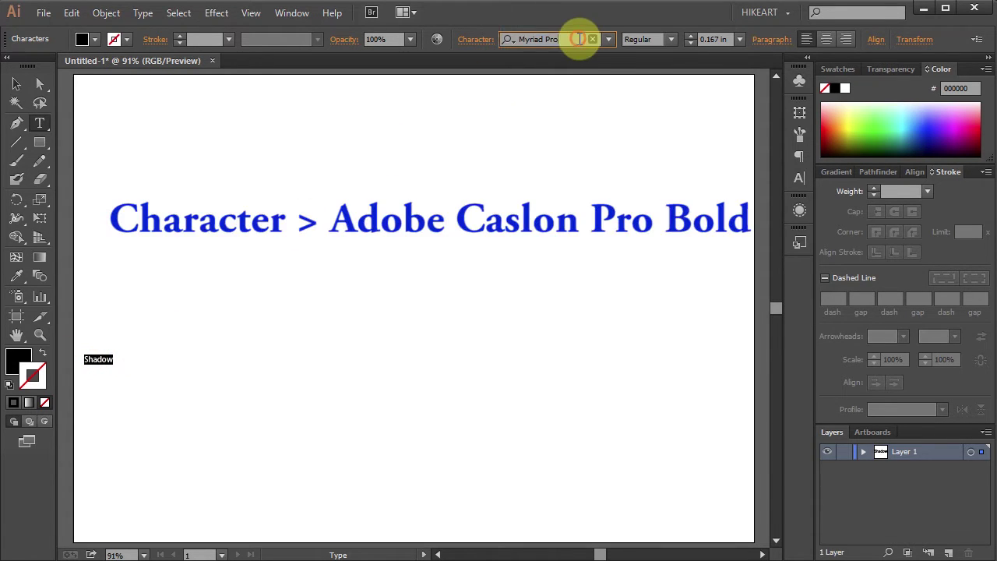
left_click(580, 39)
type("adobe cas")
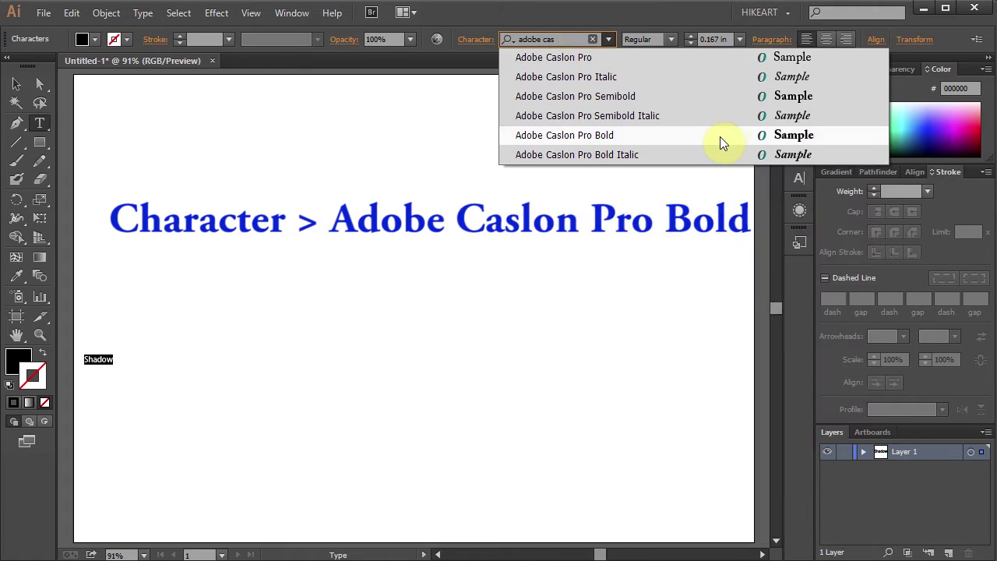
left_click(719, 140)
left_click(710, 39)
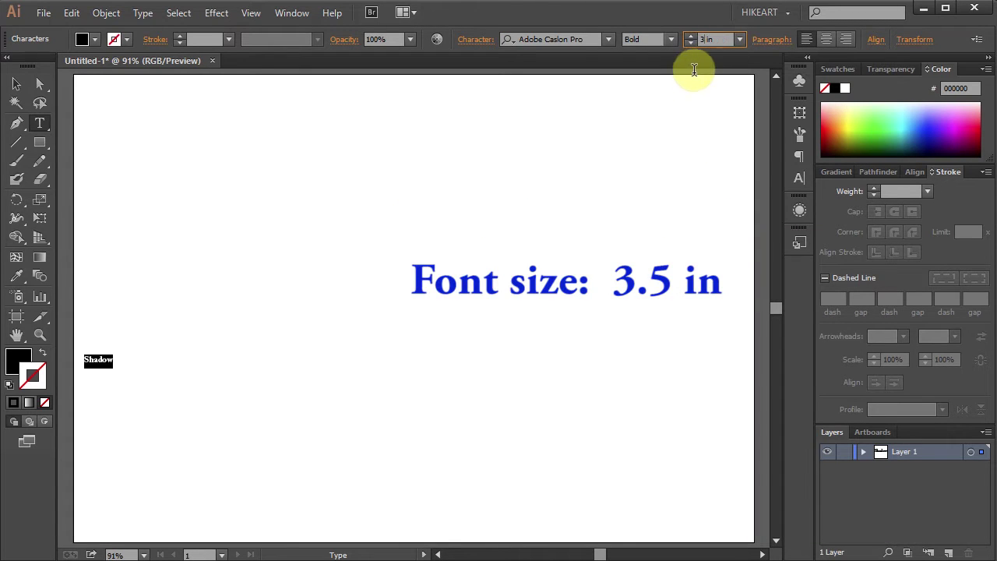
type("3.5")
key("Return")
key("Escape")
left_click_drag(396, 333, 425, 322)
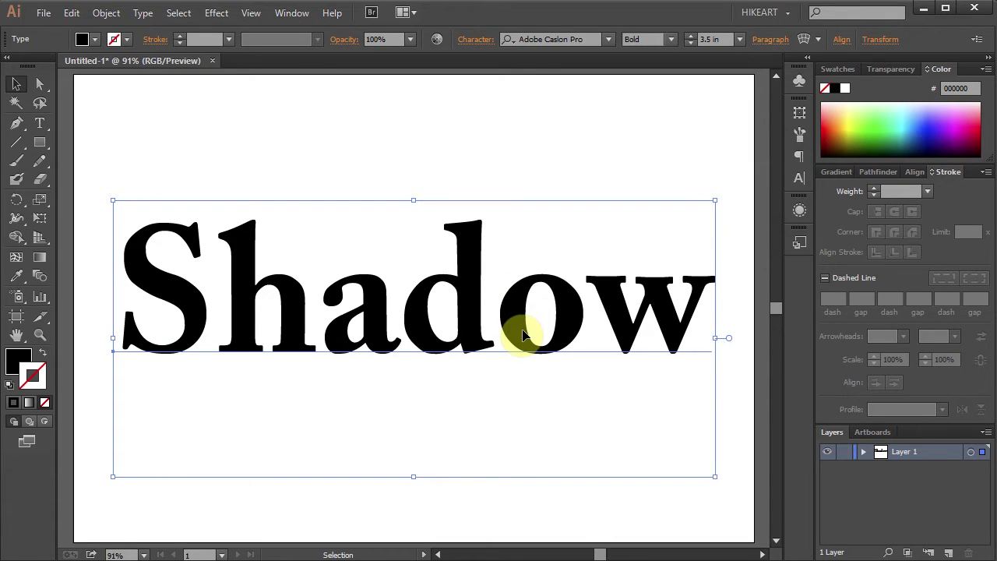
- Copy the Shadow text and paste a copy in front, exactly on top
key("v")
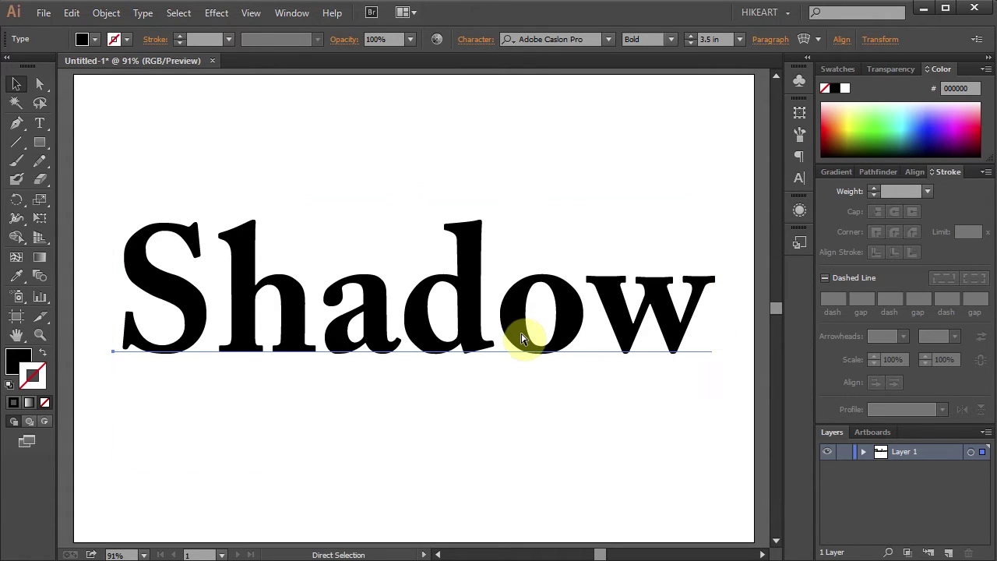
key("ctrl+c")
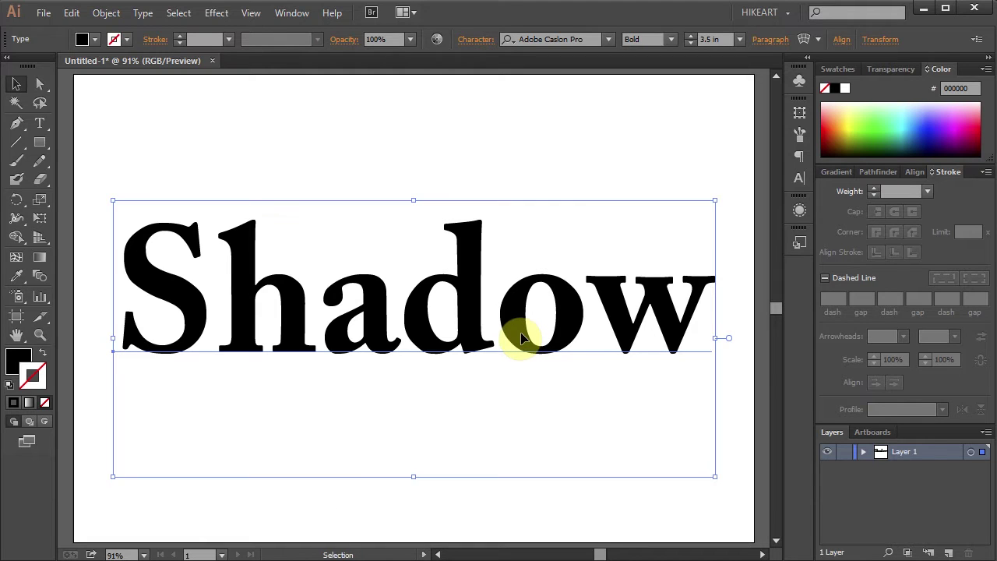
key("ctrl+f")
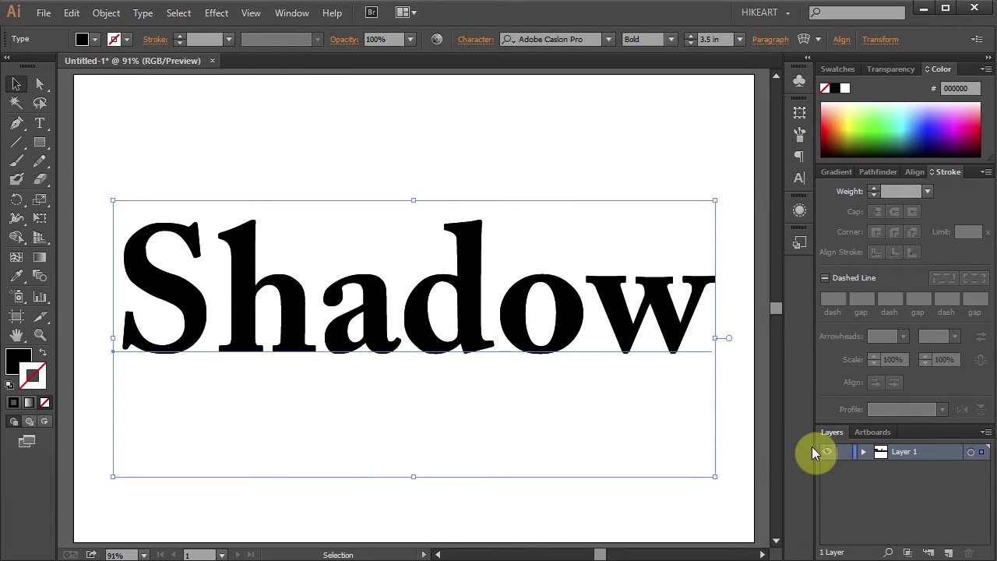
- Fill the top Shadow copy red, lock it, and target the lower black copy
left_click(864, 452)
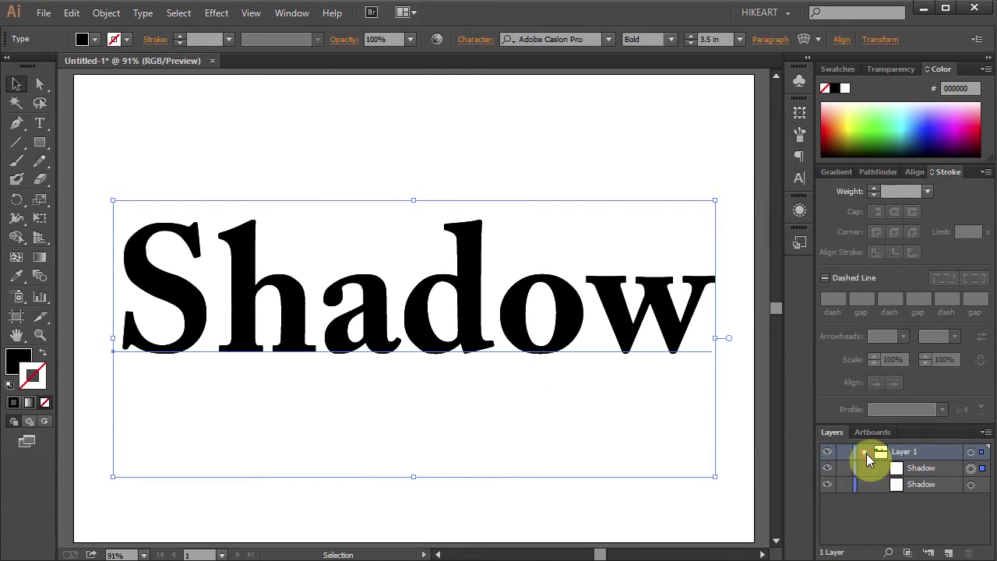
left_click(921, 470)
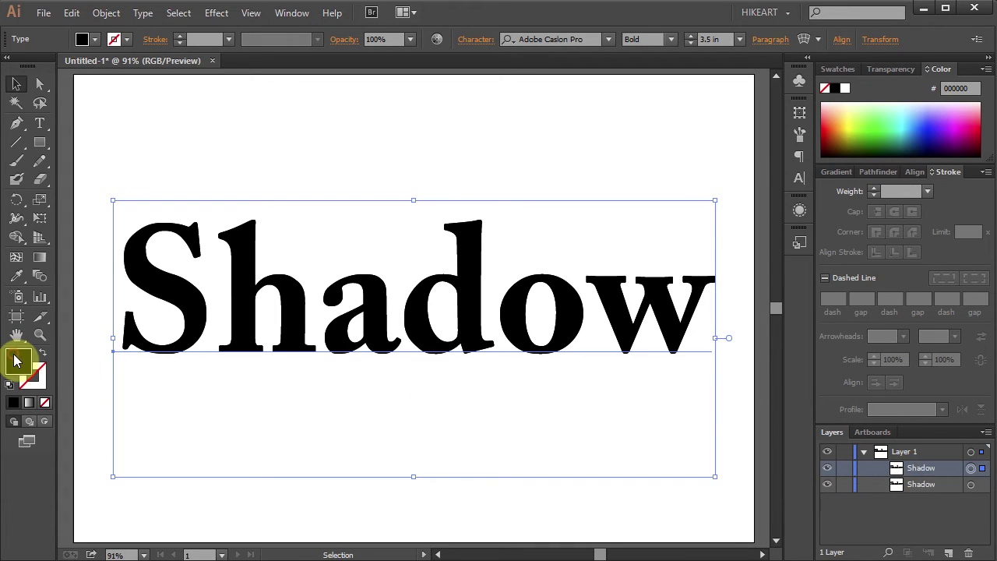
left_click(839, 70)
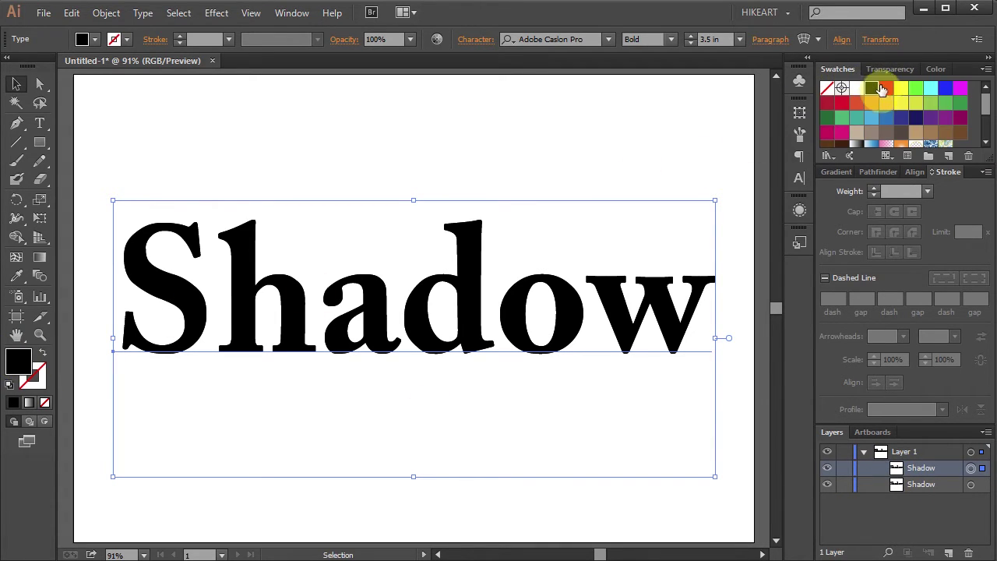
left_click(886, 88)
left_click(846, 469)
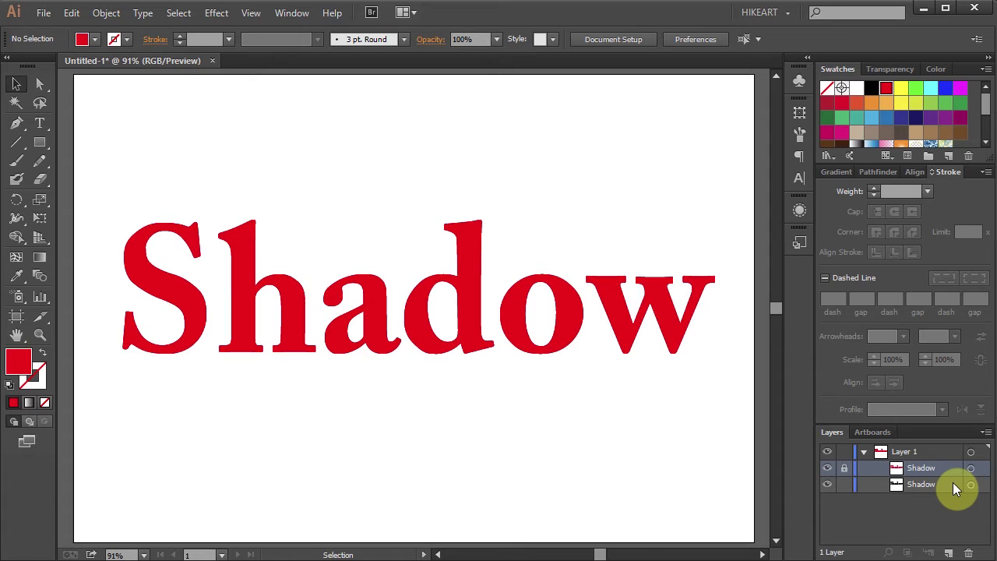
left_click(971, 484)
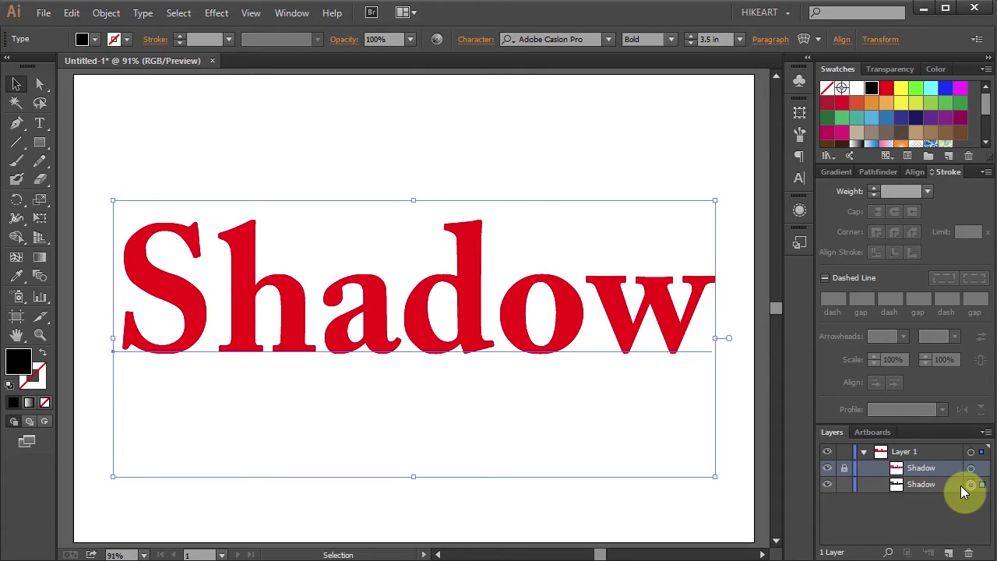
left_click(957, 485)
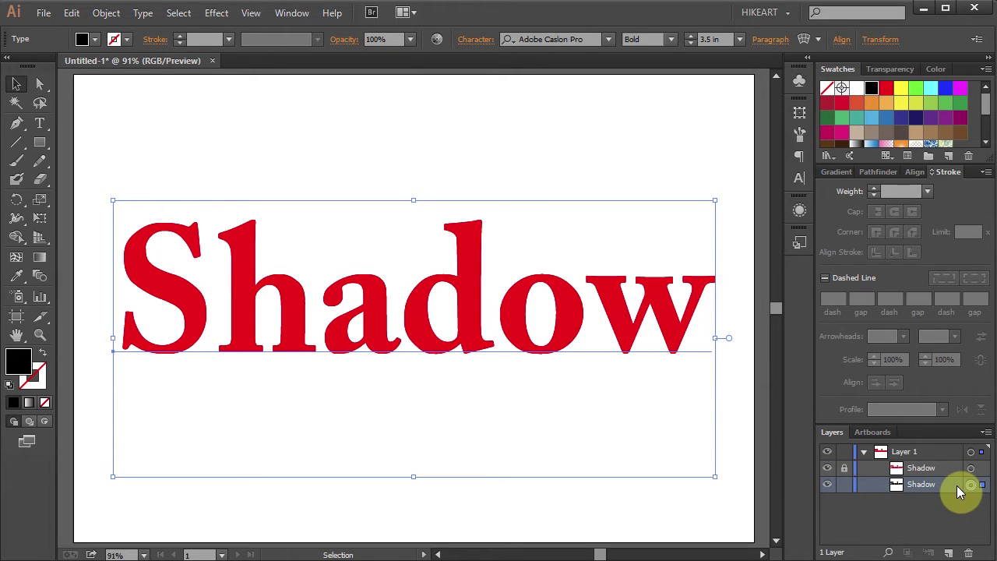
- Add a Transform effect to the black copy with preview on, starting at 300 copies
left_click(217, 14)
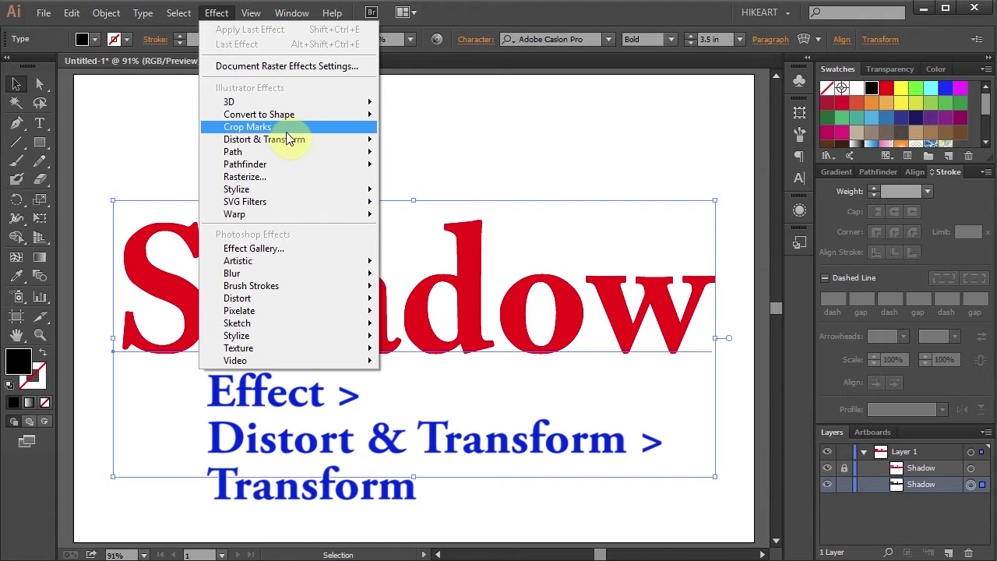
mouse_move(292, 140)
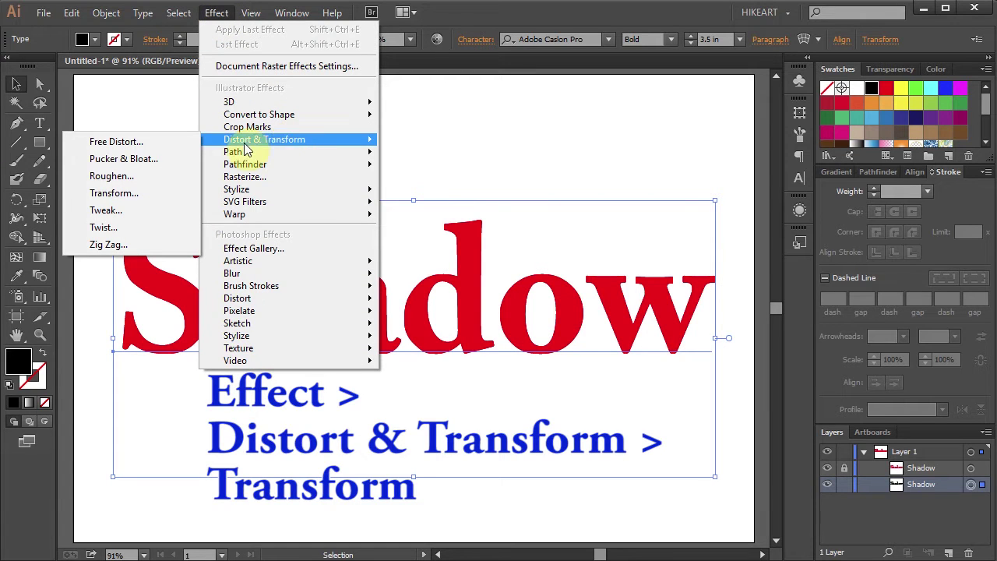
left_click(155, 195)
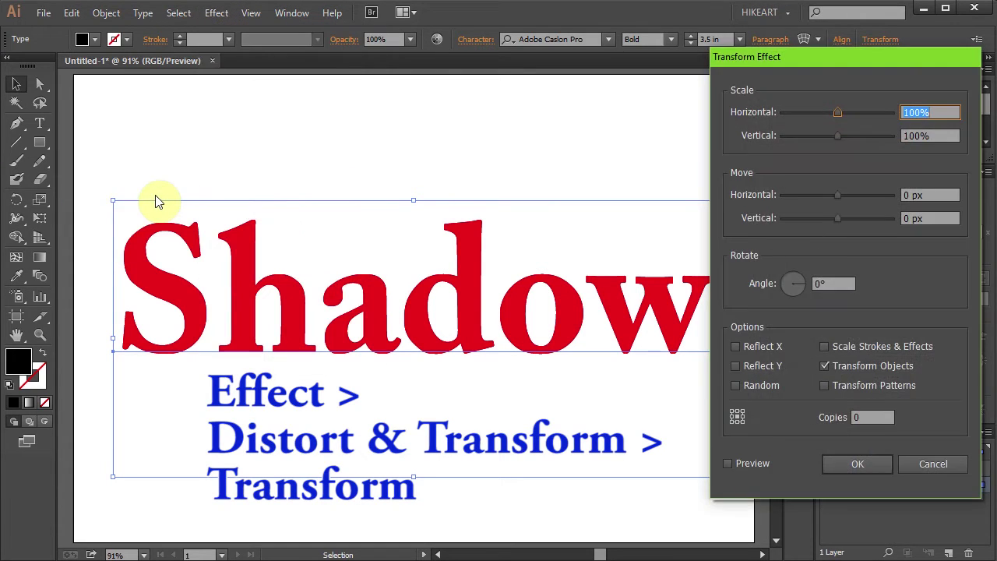
left_click(730, 463)
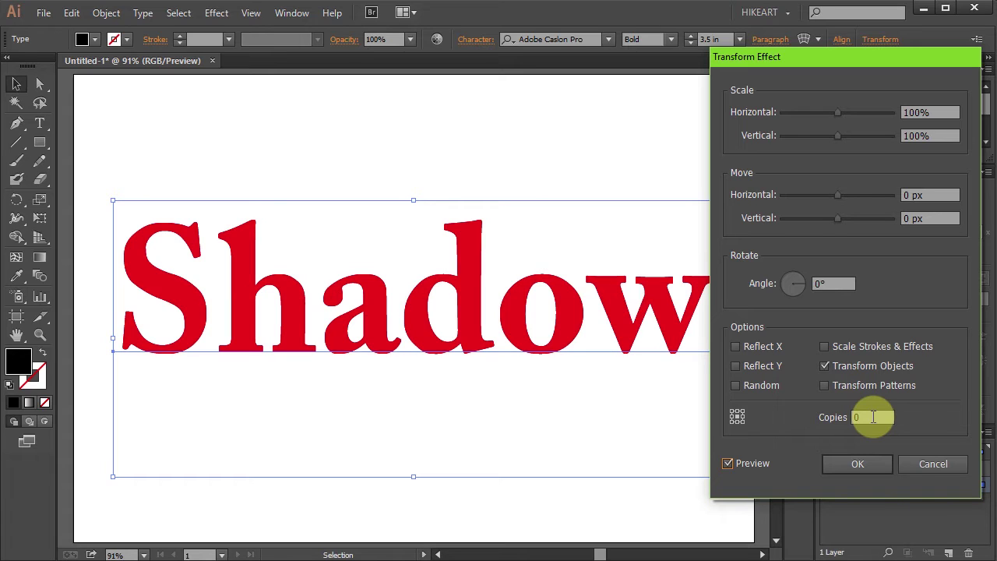
left_click(873, 416)
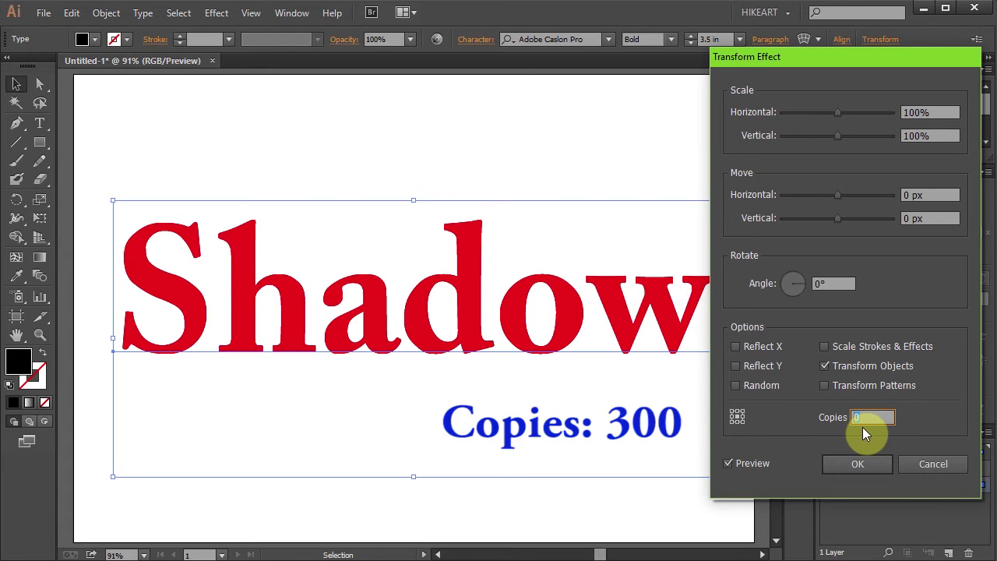
type("300")
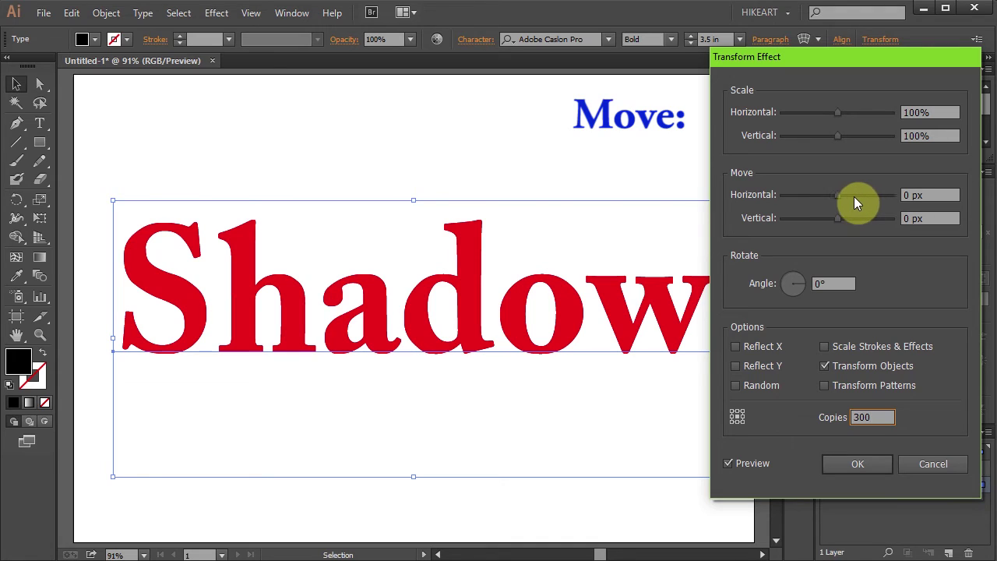
- Move each copy 0.5 px horizontally and vertically, raise copies to 900, and apply
left_click(911, 195)
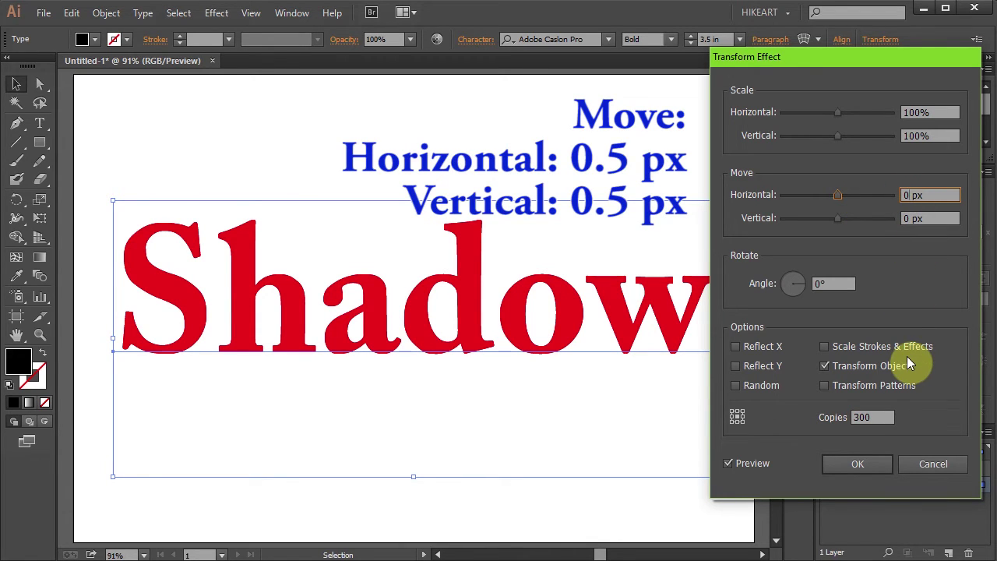
type(".5")
left_click(931, 218)
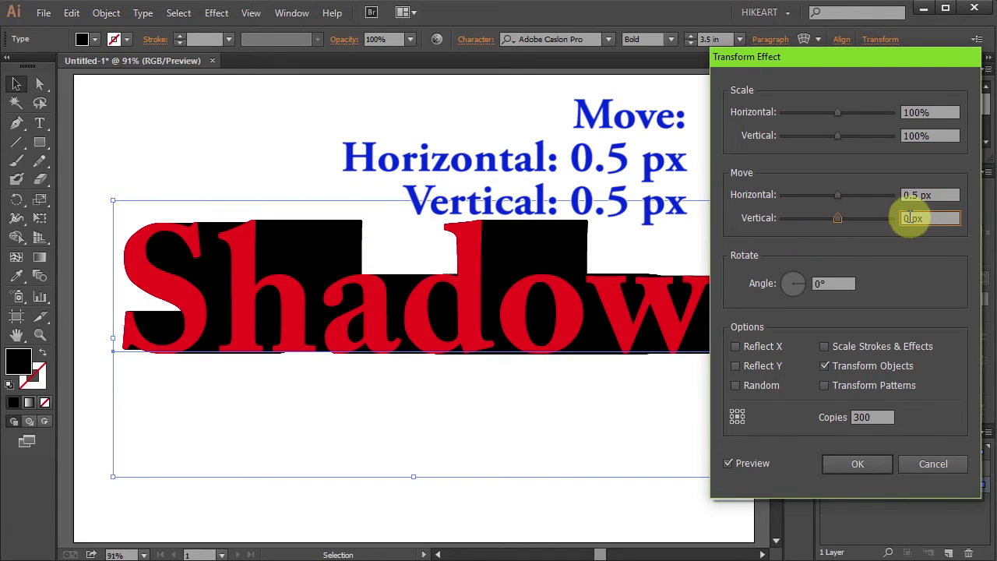
type(".5")
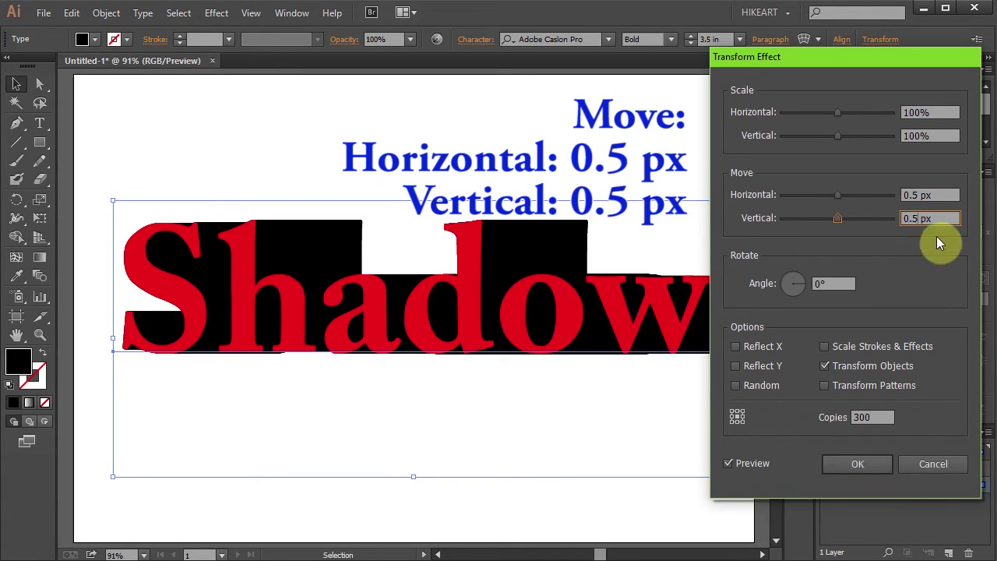
key("shift+Tab")
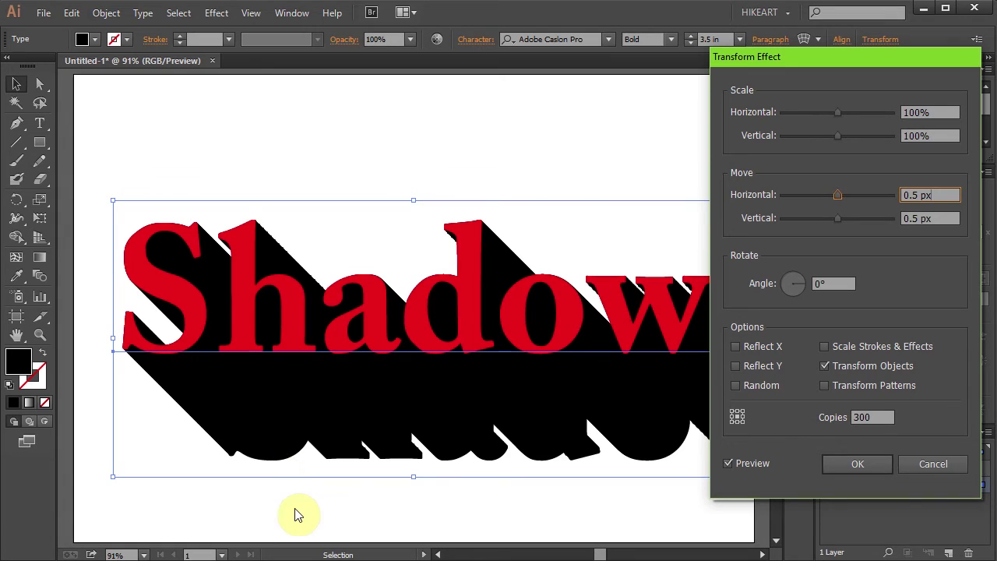
double_click(861, 417)
type("900")
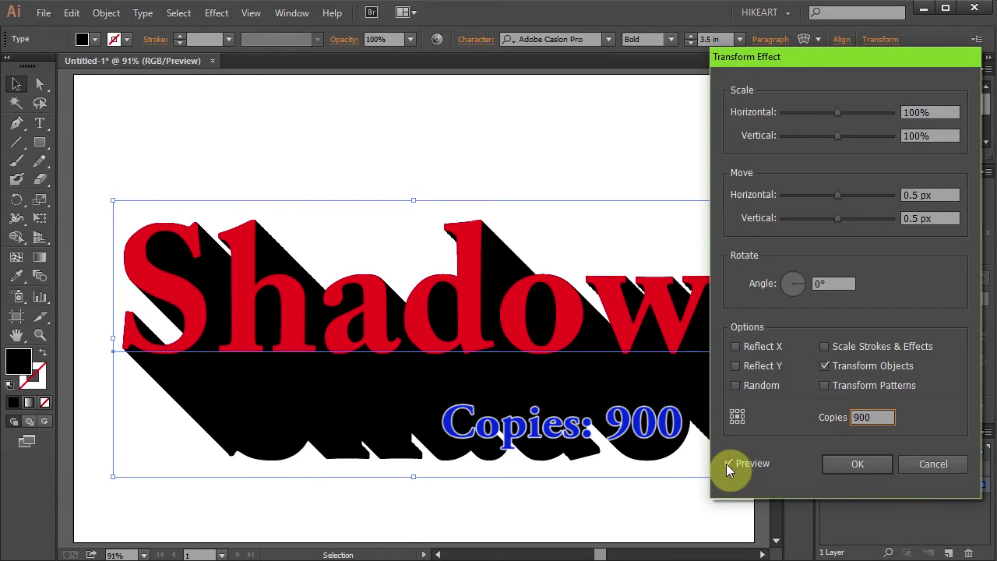
left_click(845, 465)
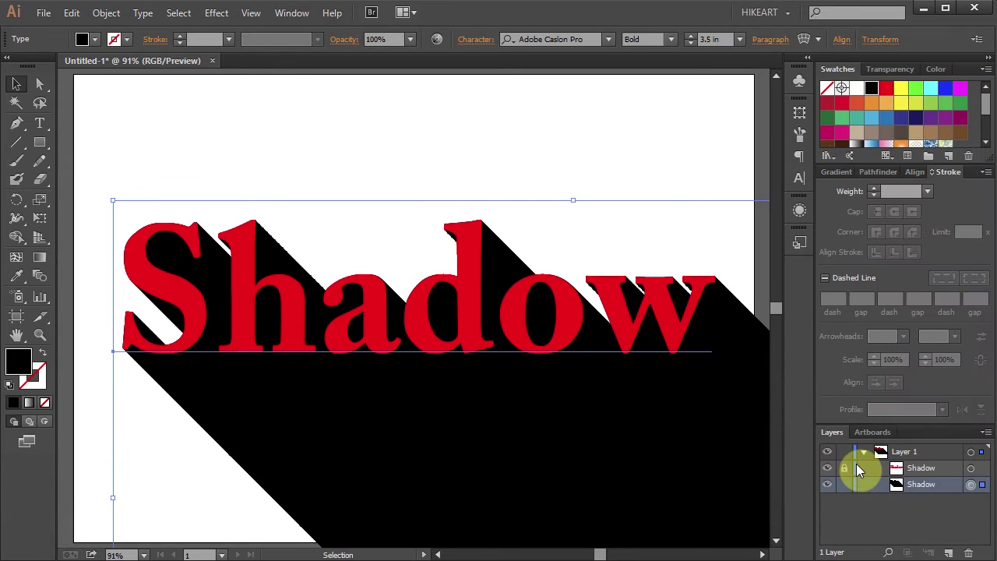
- Zoom out to the full artboard and unlock the upper Shadow text
key("z")
left_click(495, 341, "alt")
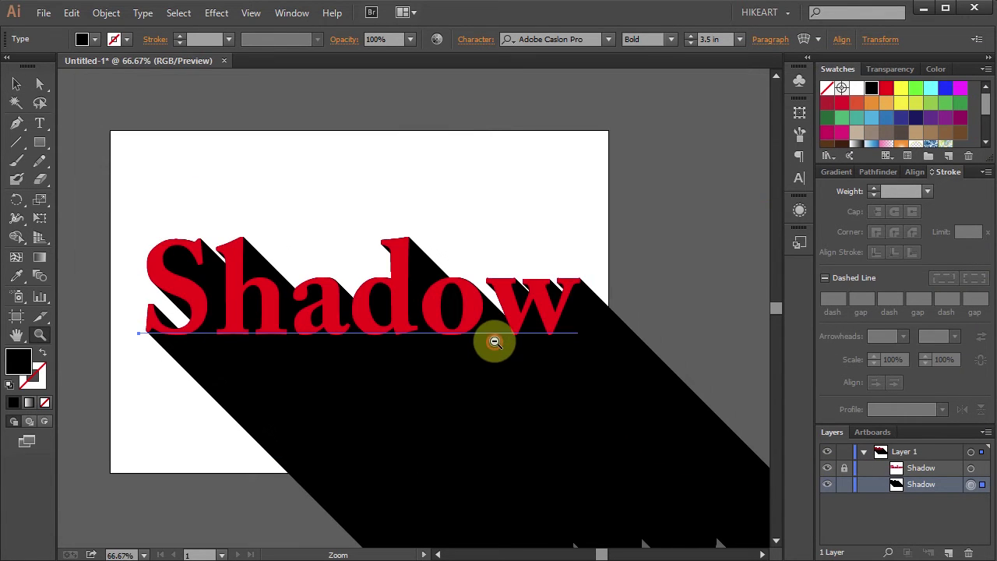
left_click(495, 342, "alt")
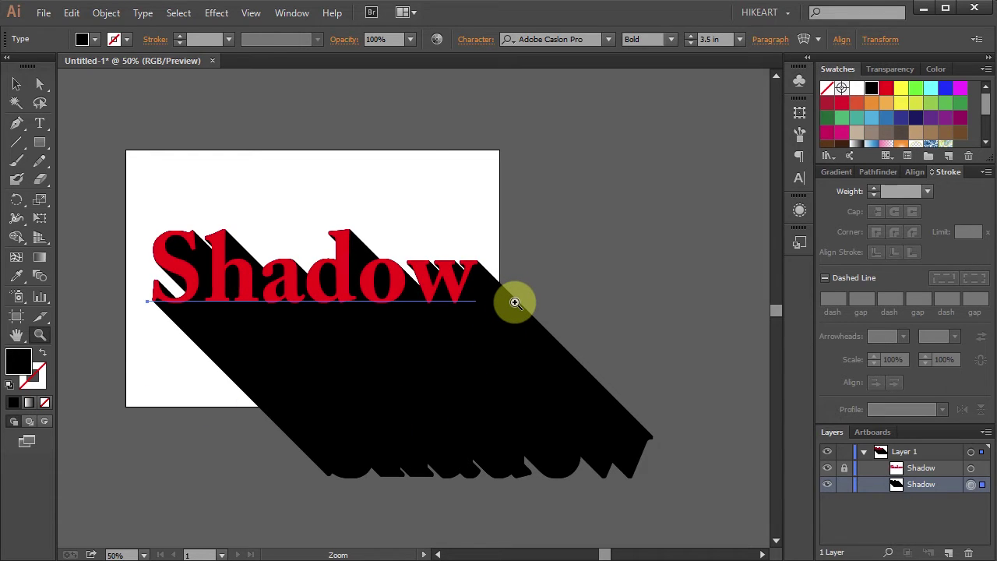
left_click(846, 470)
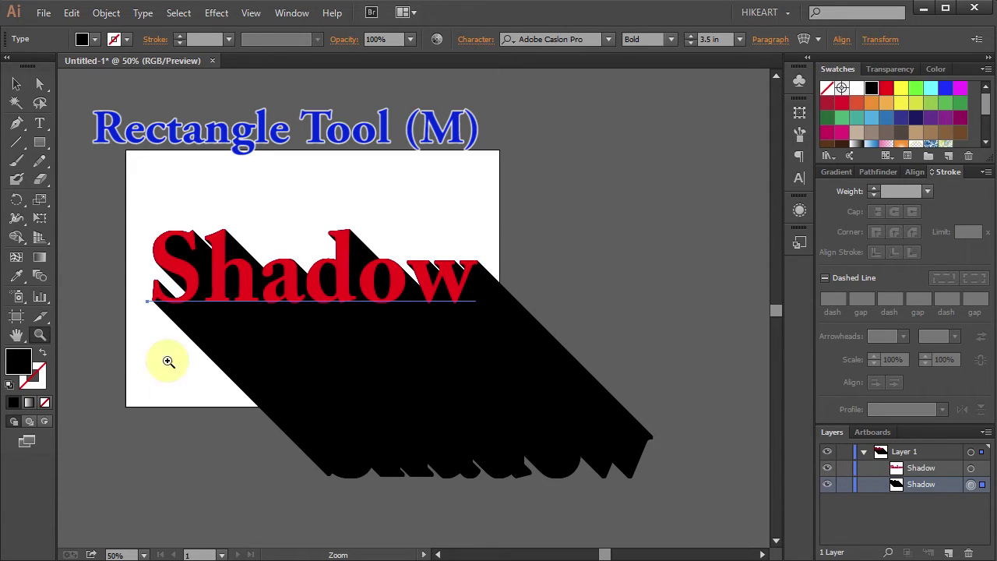
- Draw an artboard-sized rectangle and make a clipping mask from all the artwork
left_click(40, 146)
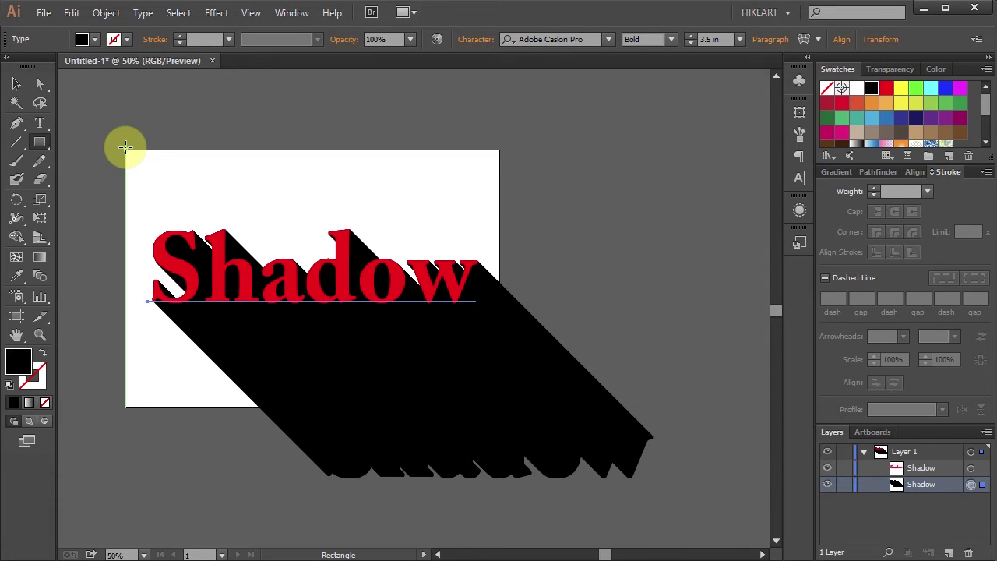
left_click_drag(126, 148, 498, 405)
key("ctrl+a")
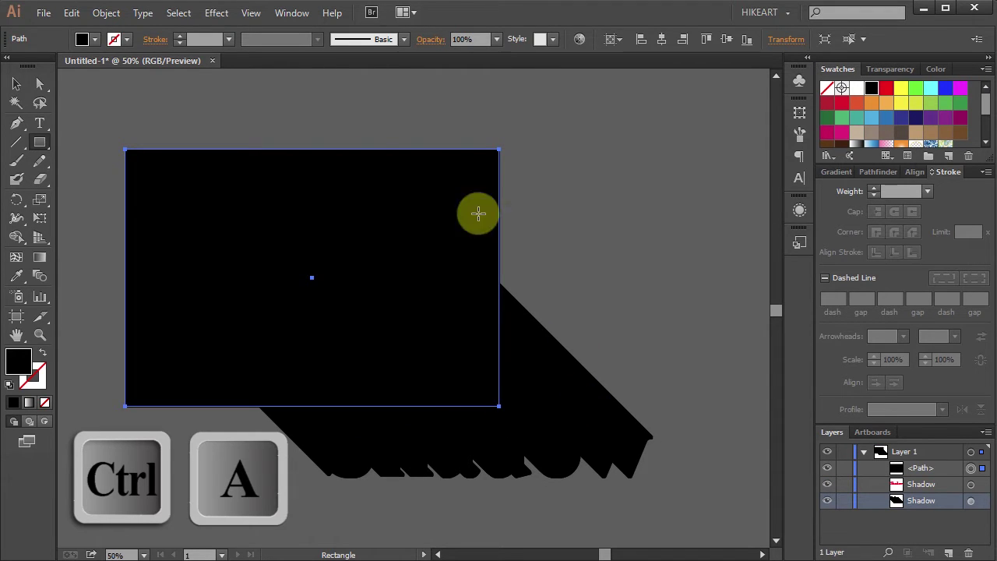
key("ctrl+a")
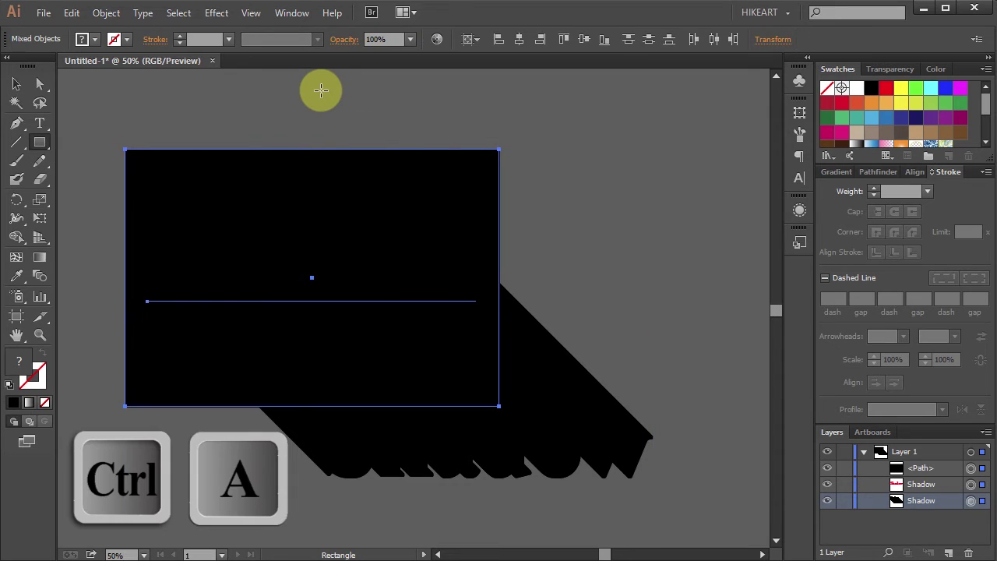
left_click(107, 13)
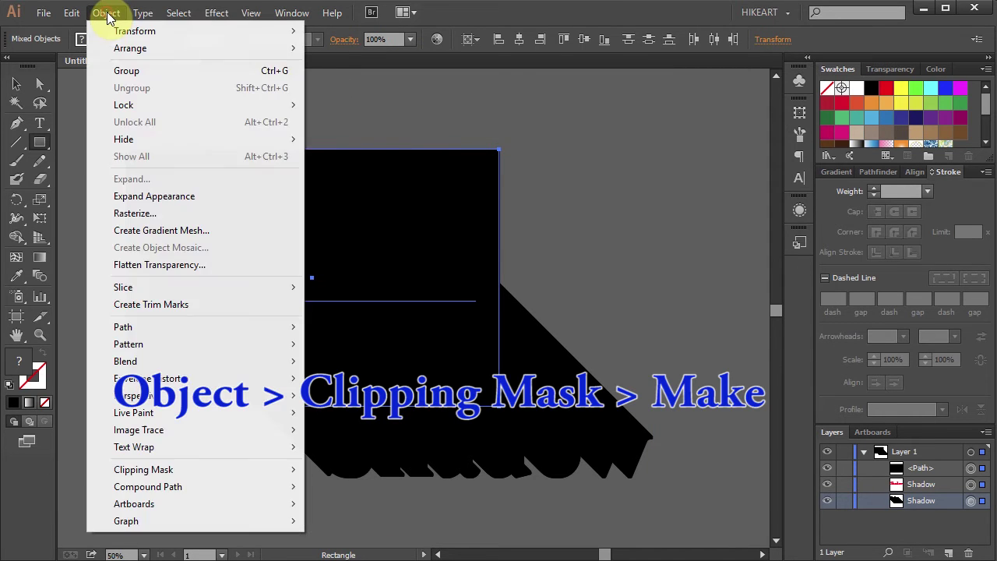
mouse_move(156, 468)
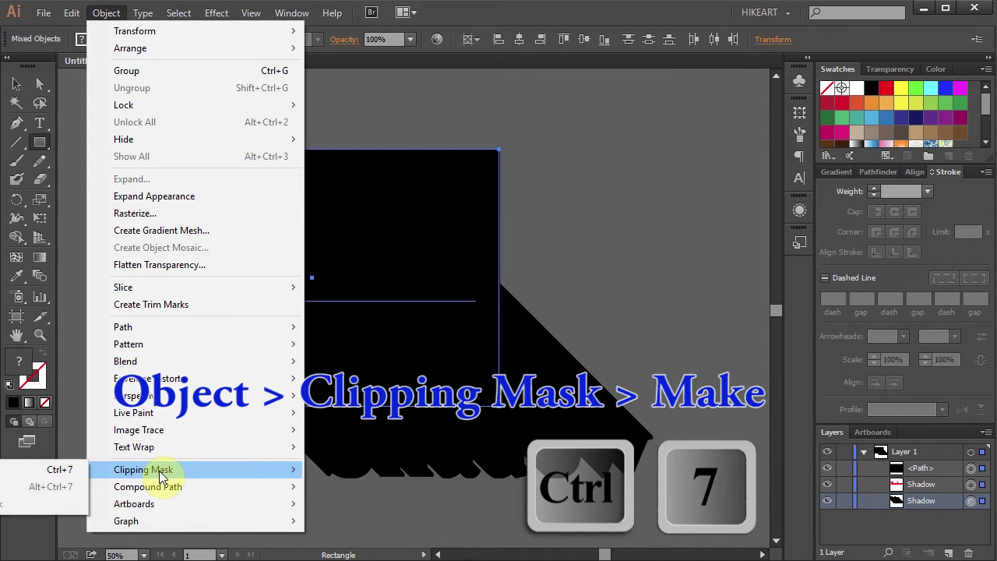
left_click(43, 467)
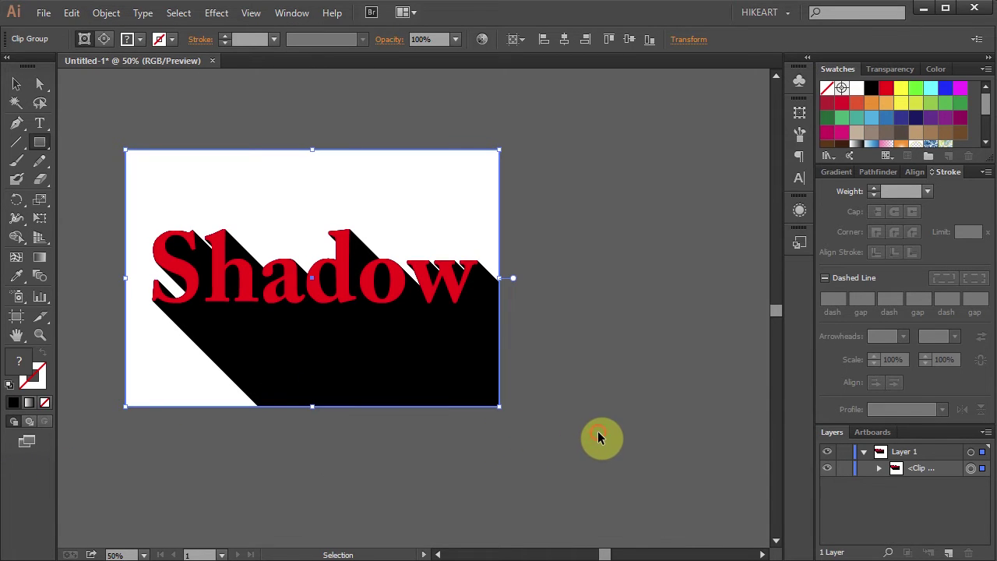
- Draw an artboard-sized red rectangle and move it beneath the Clip Group as background
key("ctrl+shift+a")
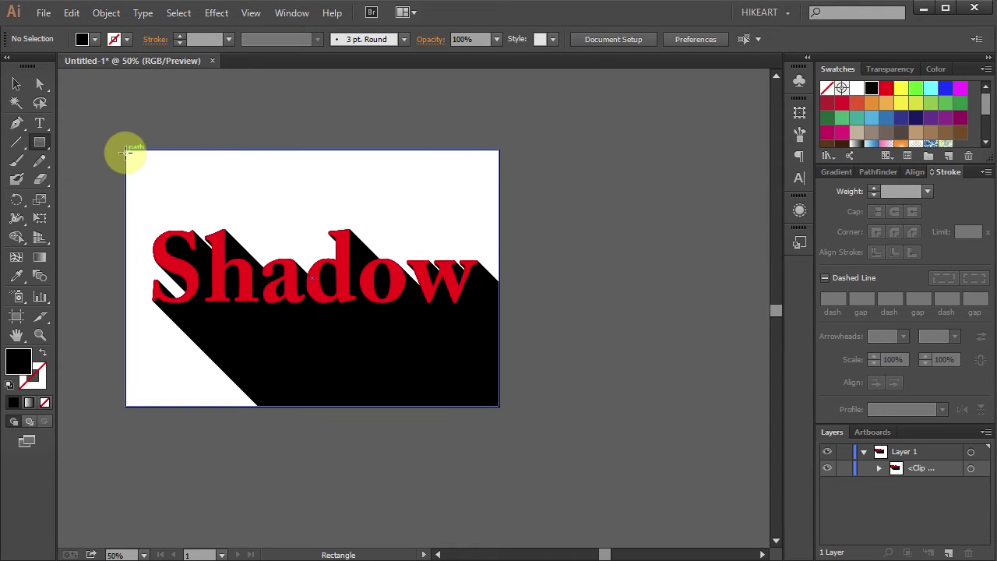
left_click_drag(127, 151, 499, 406)
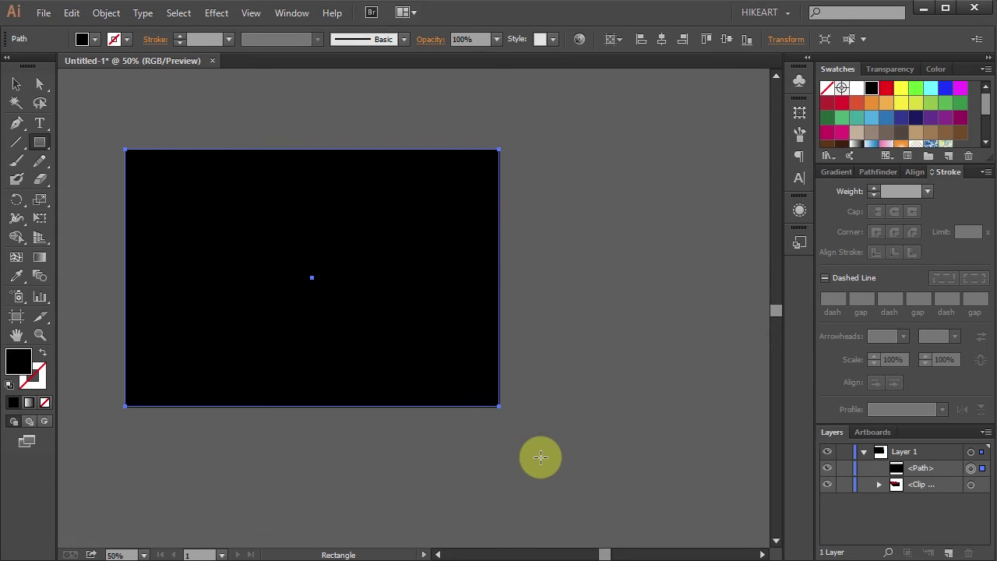
left_click(886, 89)
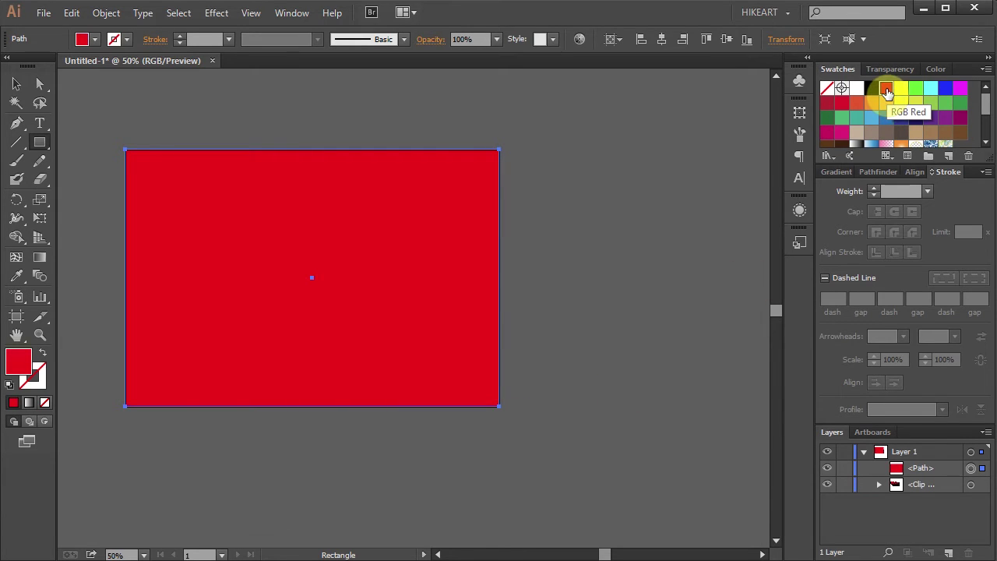
left_click_drag(937, 467, 942, 490)
key("ctrl+0")
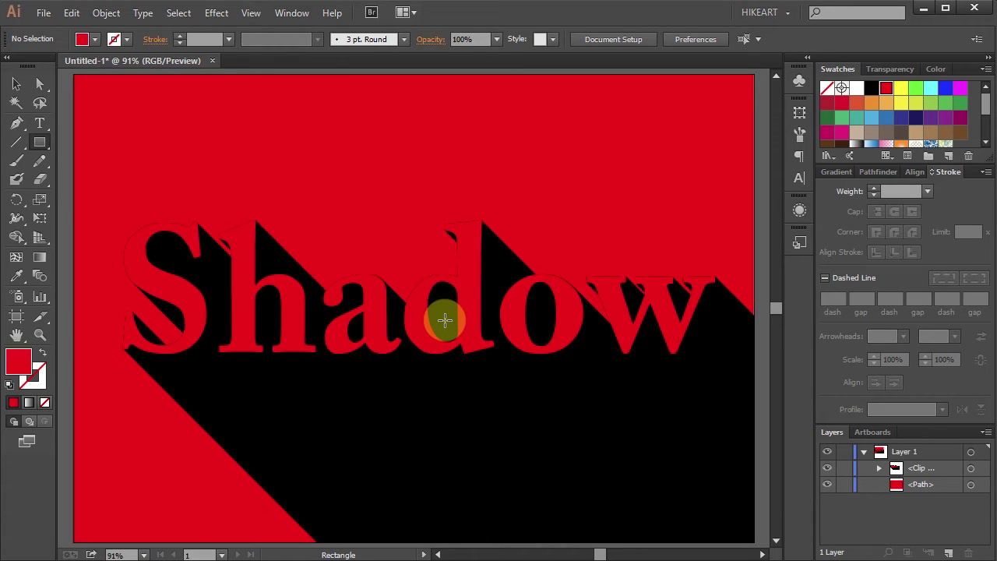
- Give the red Shadow text inside the Clip Group a black stroke outline
left_click(880, 467)
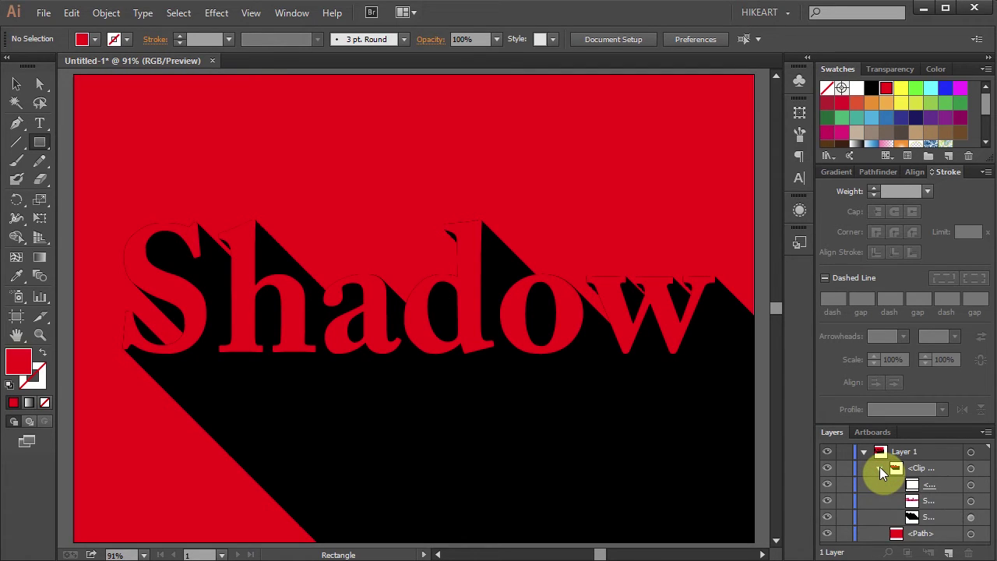
left_click(972, 501)
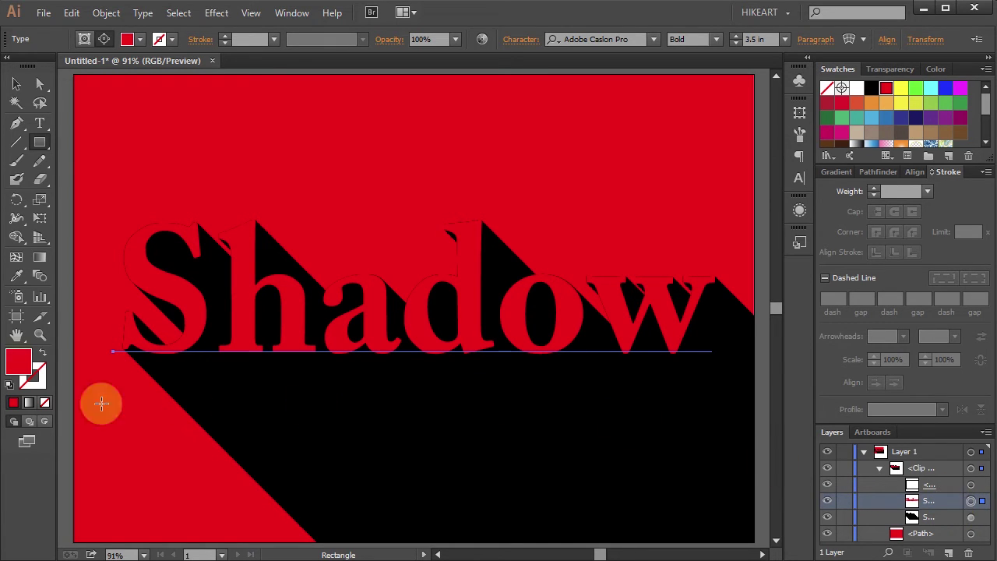
left_click(43, 383)
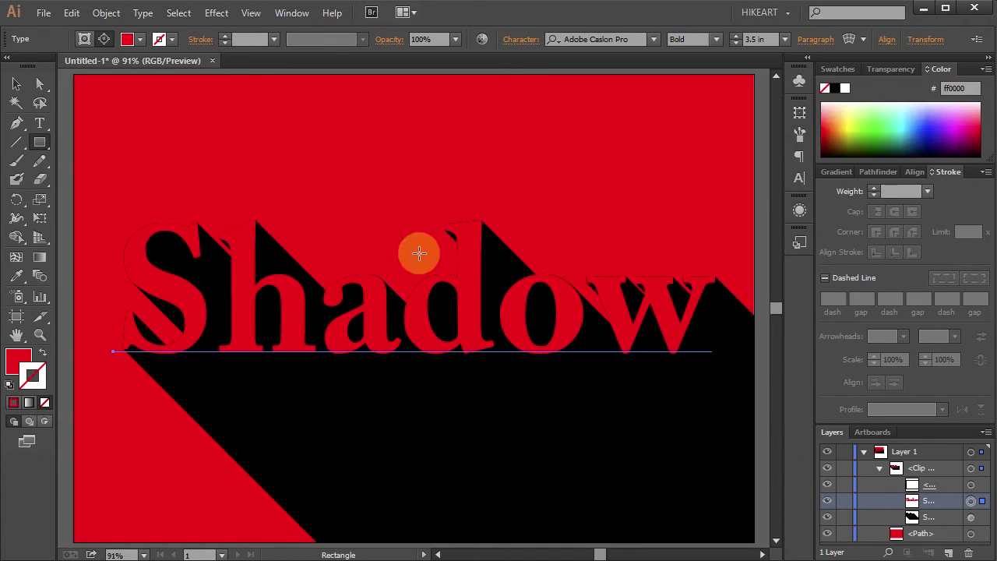
left_click(834, 88)
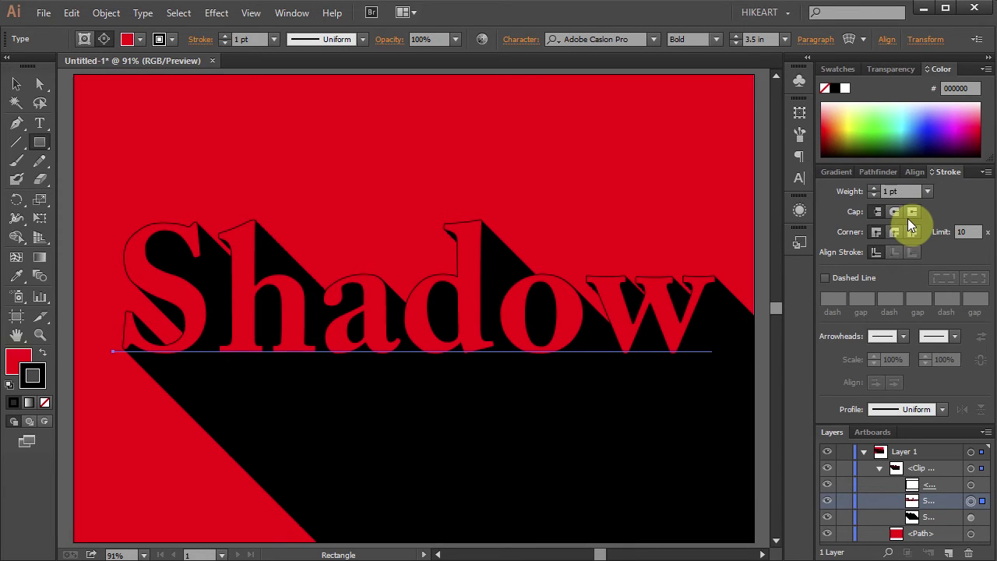
left_click(970, 517)
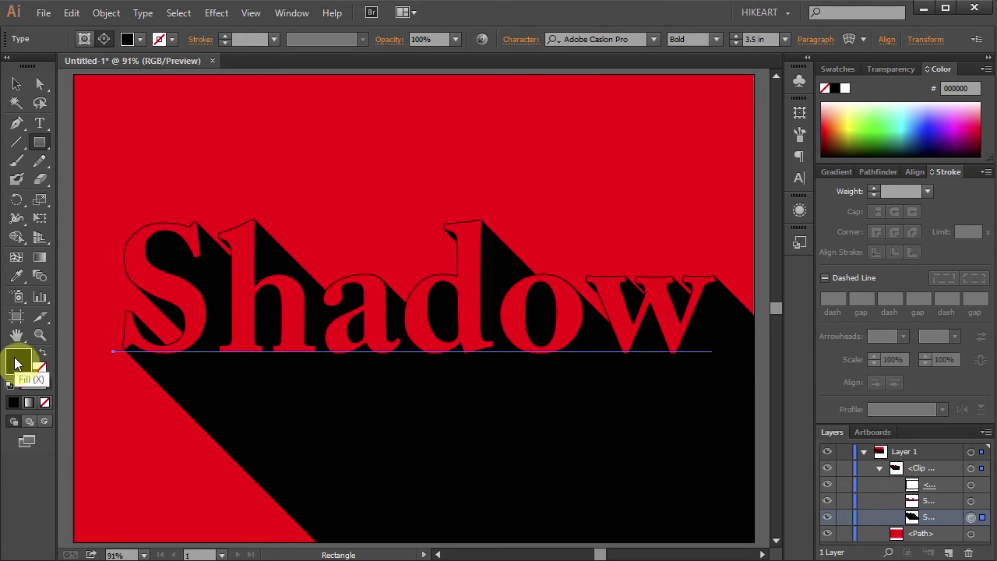
left_click(838, 69)
left_click(901, 90)
left_click(930, 87)
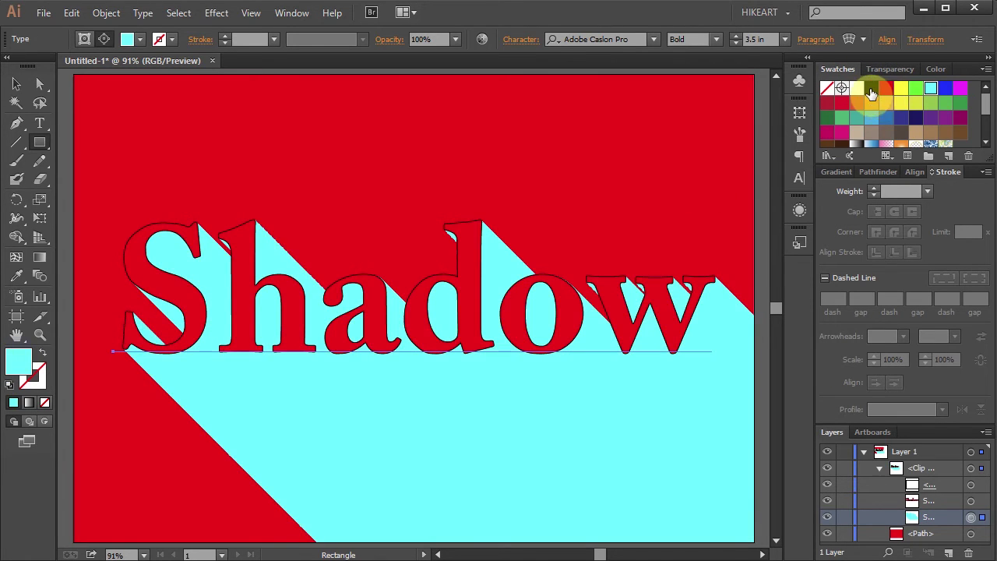
left_click(871, 90)
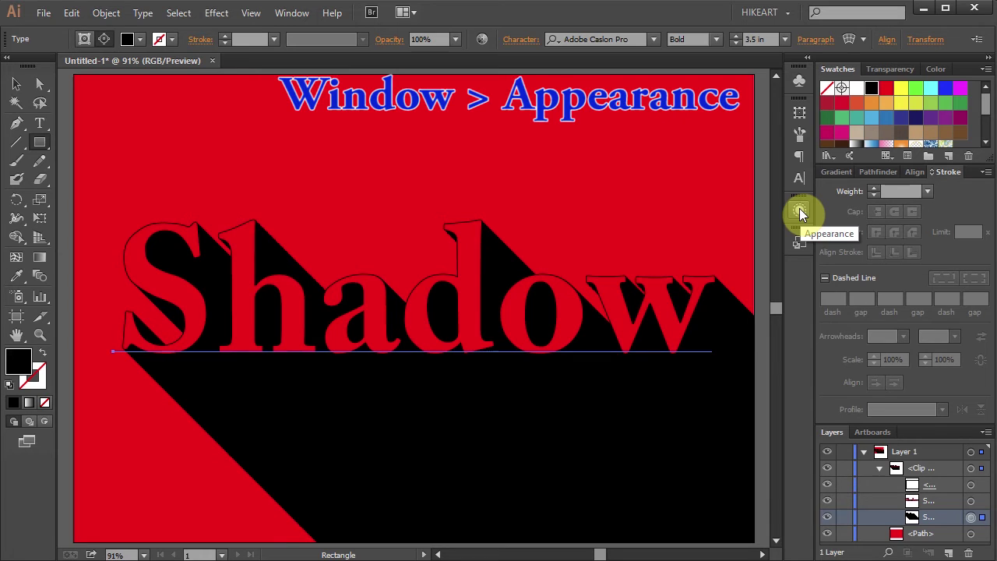
- Reopen the shadow's Transform effect from the Appearance panel with preview on
left_click(290, 14)
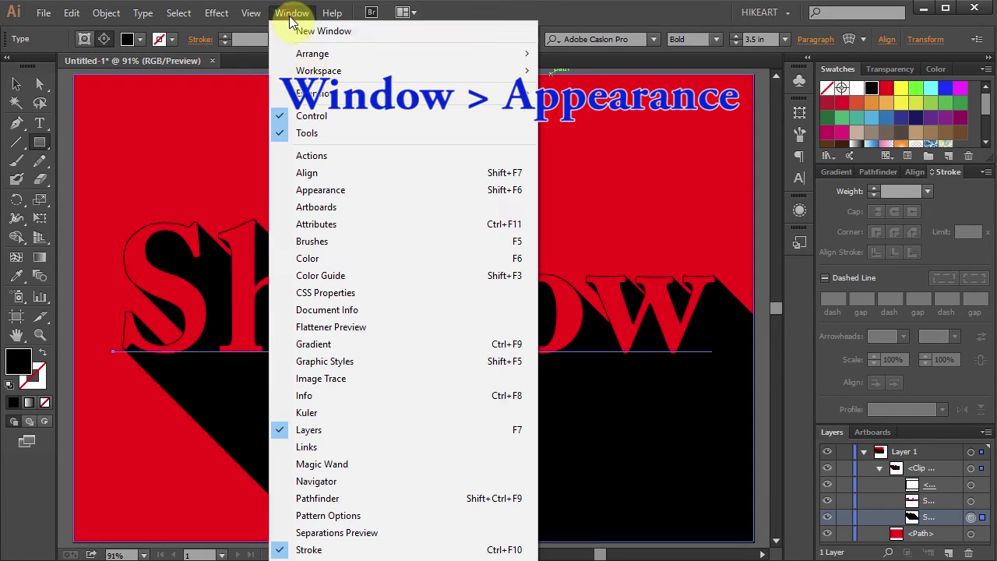
left_click(388, 191)
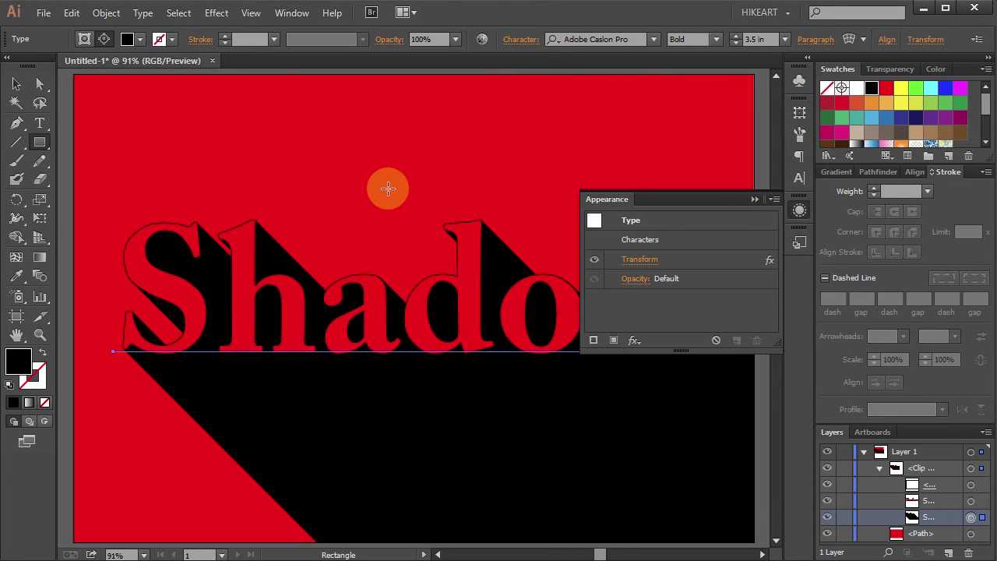
left_click(635, 262)
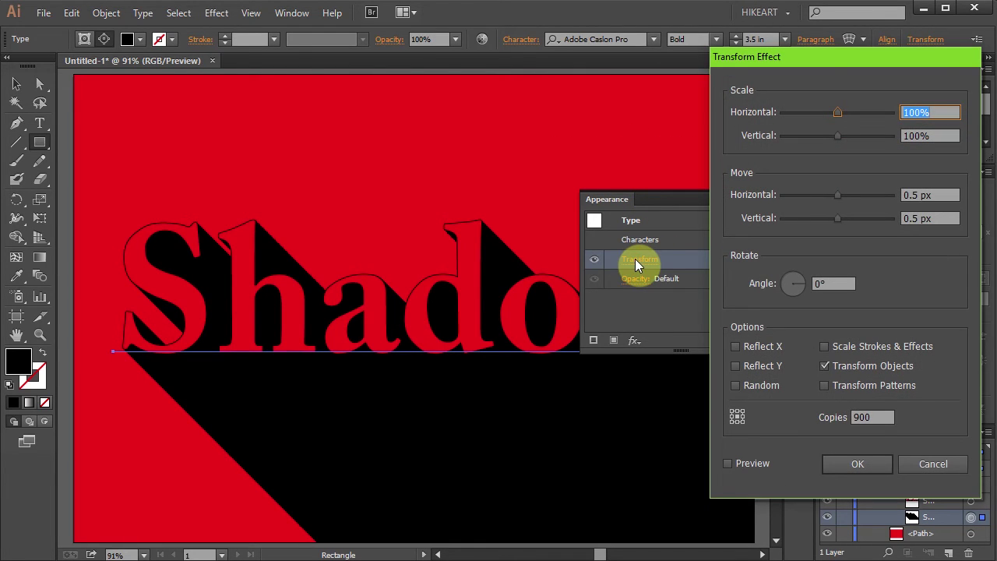
left_click(727, 463)
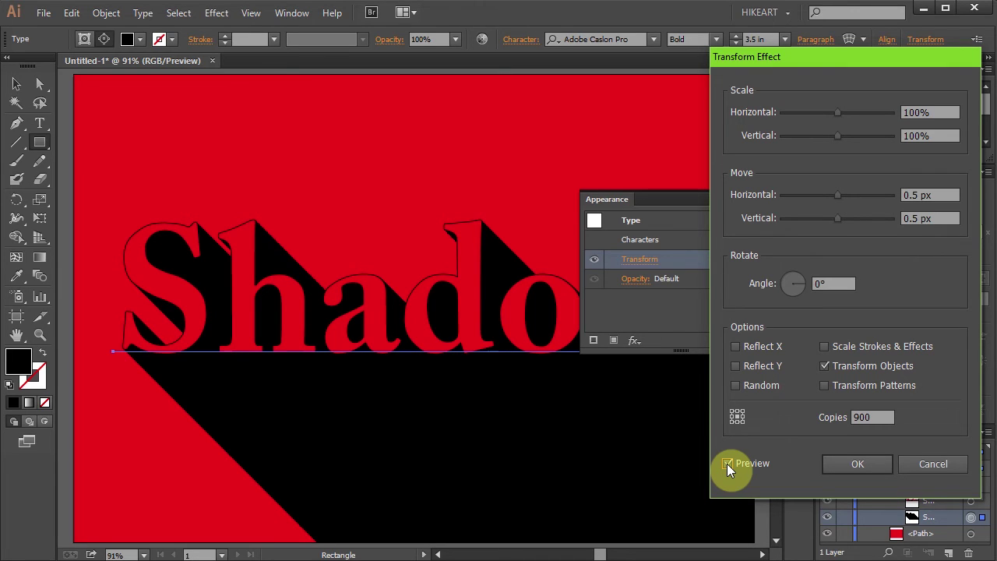
- Set the Transform move offsets to 0.5 px horizontal and 0.5 px vertical and confirm
left_click(905, 195)
type("-")
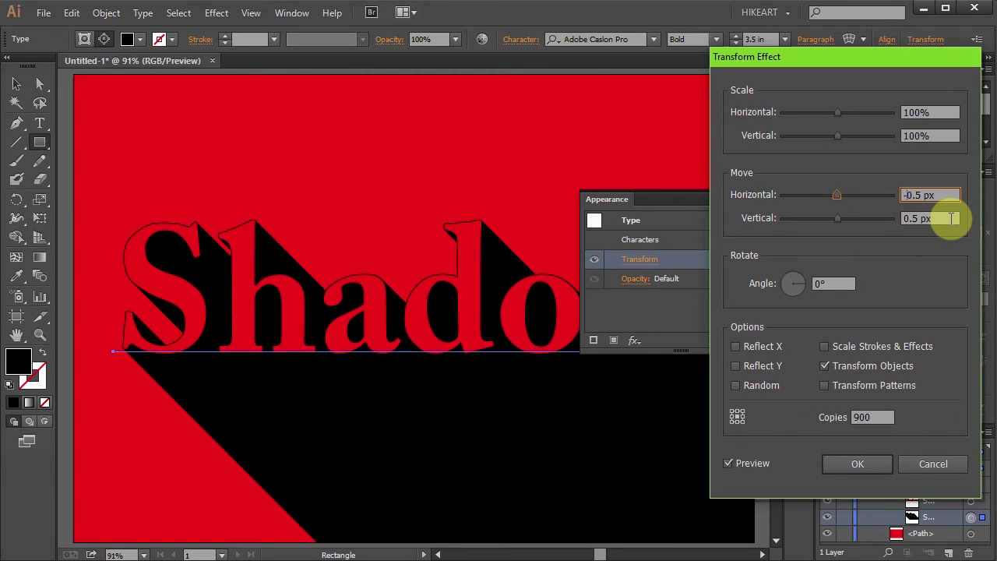
left_click(951, 218)
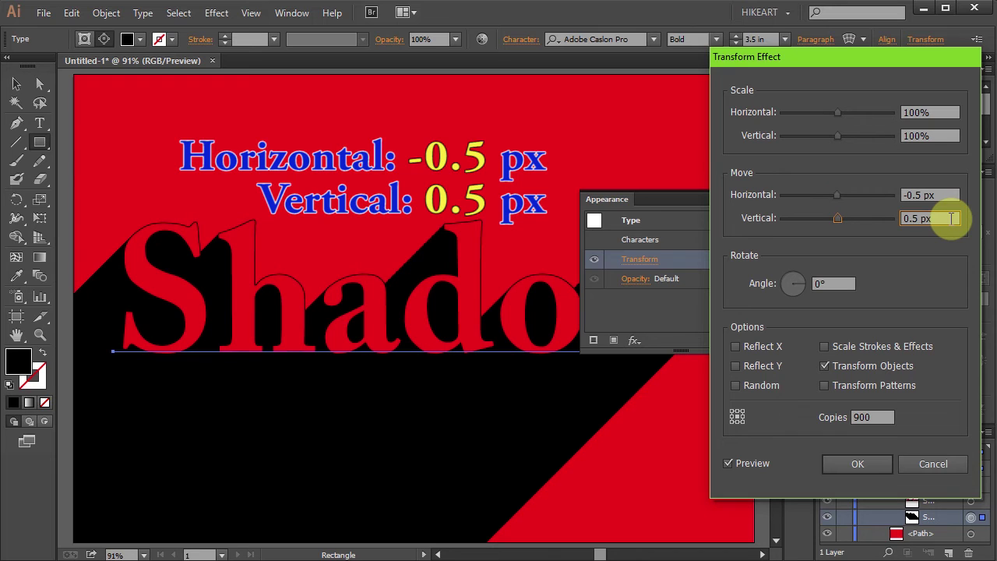
type("-0.5")
left_click(910, 196)
type("0.5")
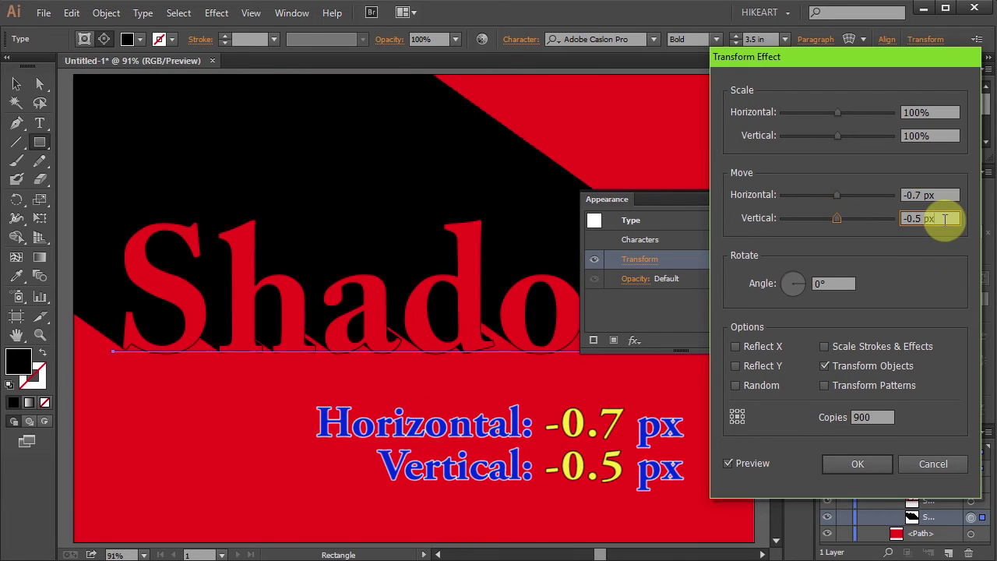
left_click(891, 218)
type("0.5")
key("shift+Tab")
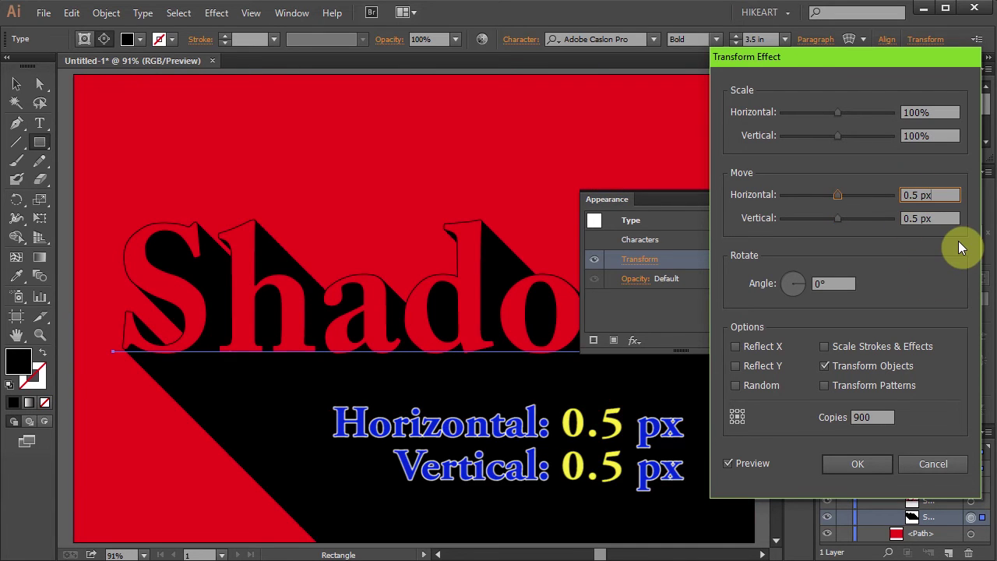
left_click(857, 464)
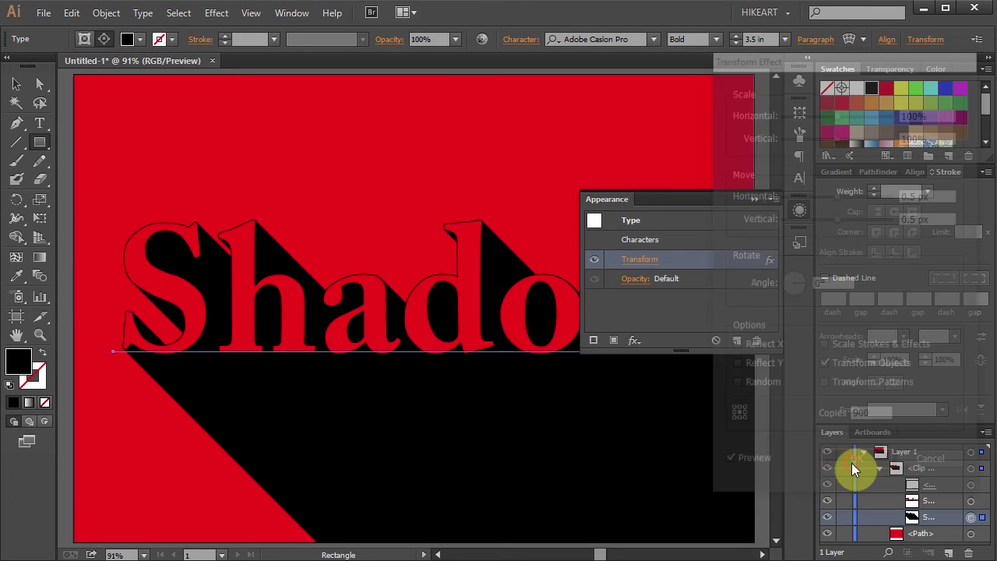
key("v")
left_click(752, 201)
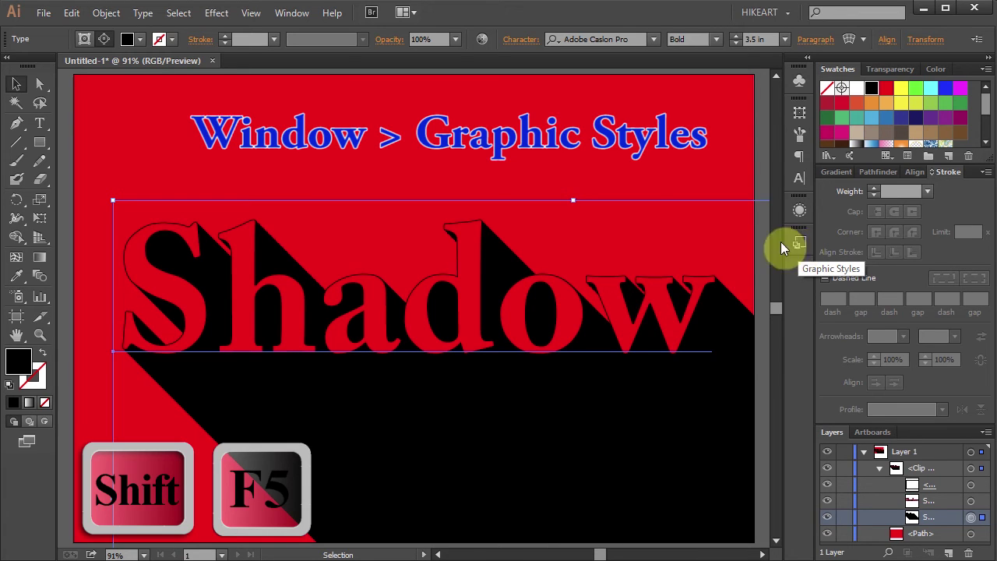
- Open the Graphic Styles panel and drag it into view
left_click(293, 14)
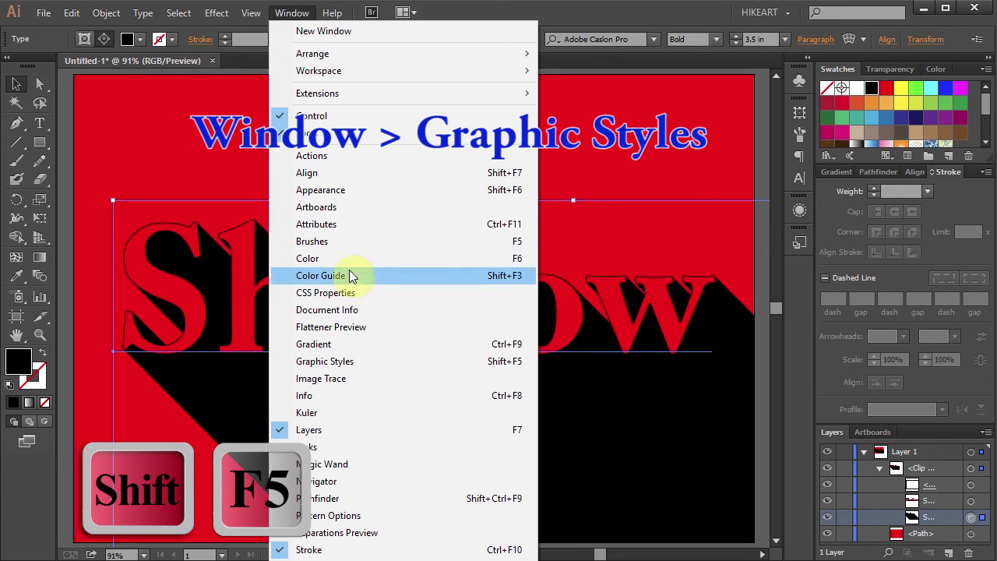
left_click(375, 363)
left_click_drag(375, 362, 712, 371)
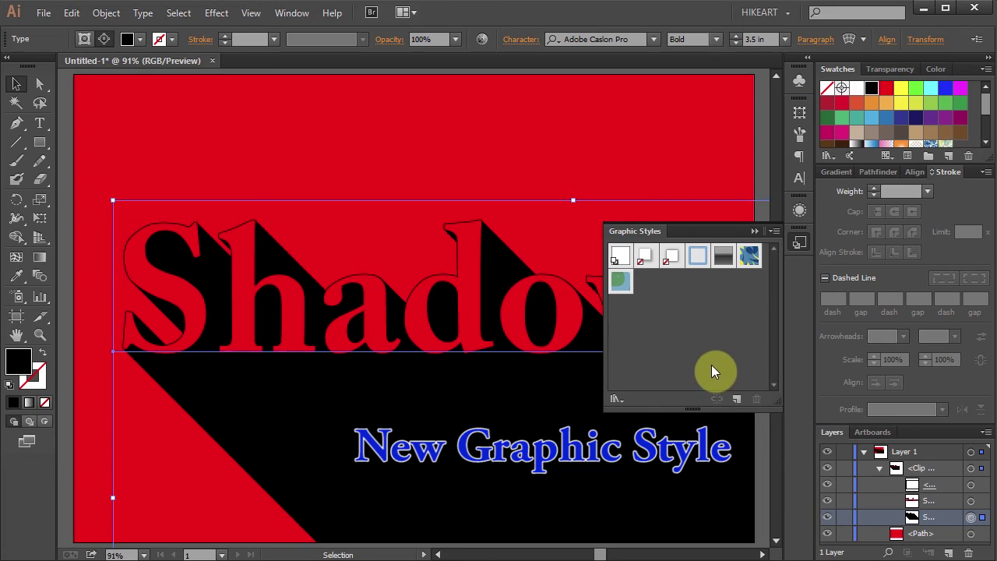
- Save the current appearance as a new graphic style named 'Long Shadow'
left_click(738, 399)
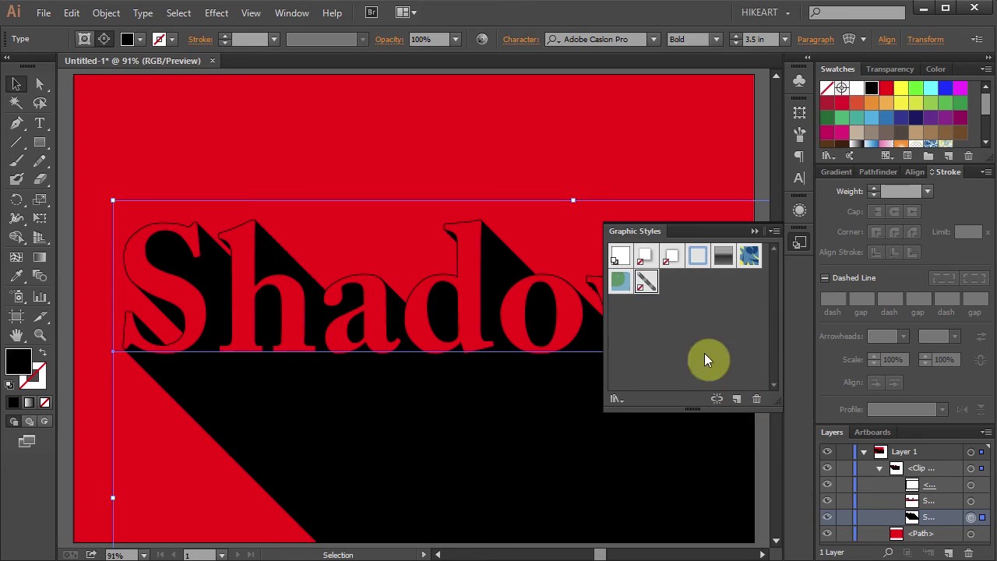
double_click(648, 283)
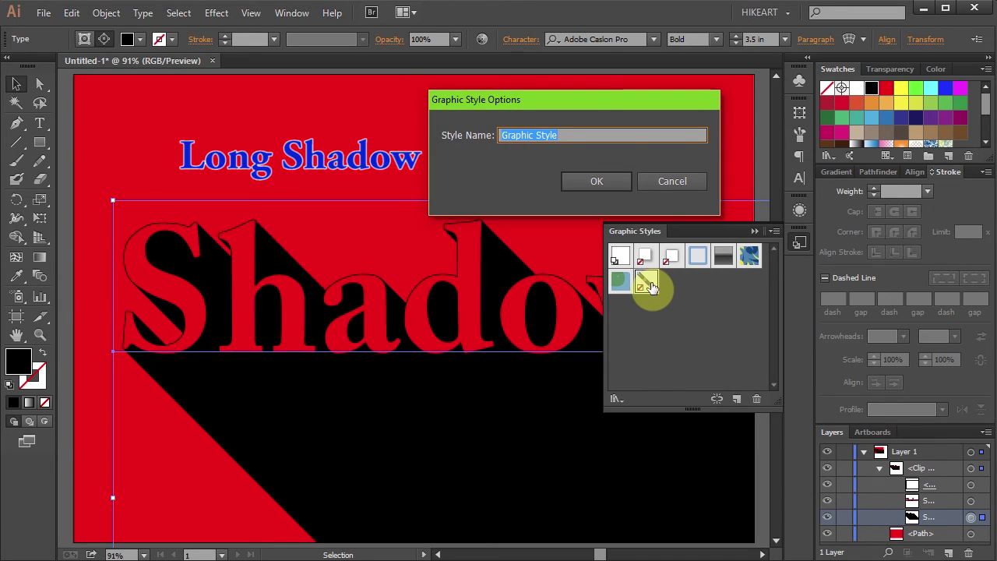
type("Long Shadow")
left_click(619, 185)
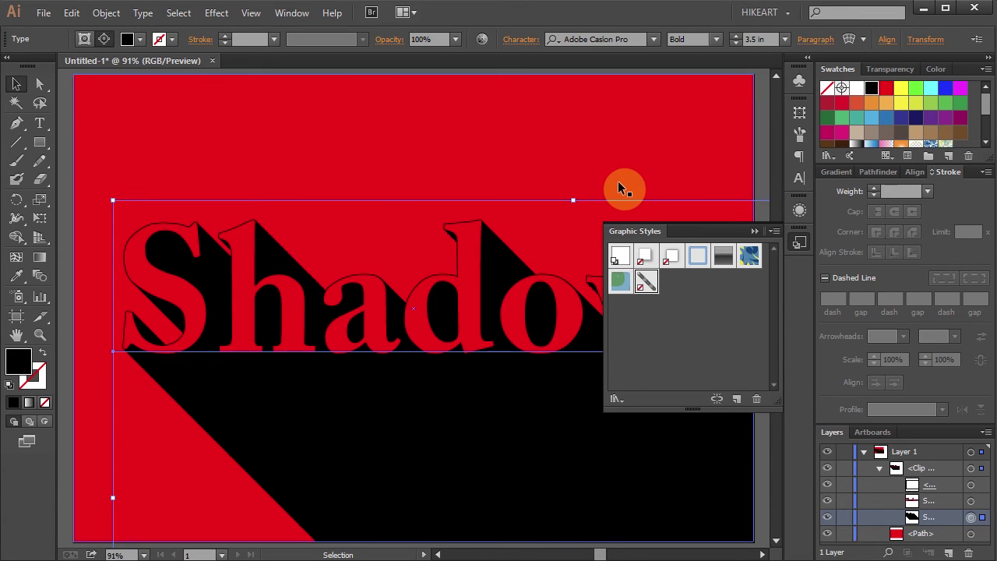
left_click(618, 401)
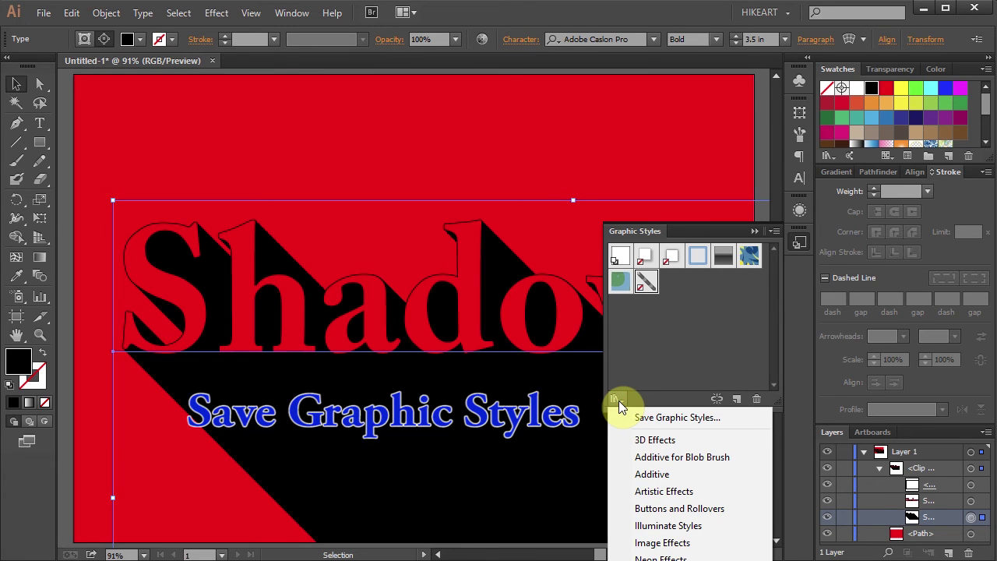
- Save the graphic styles as a library file named 'Long Shadow' and close the panel
left_click(727, 421)
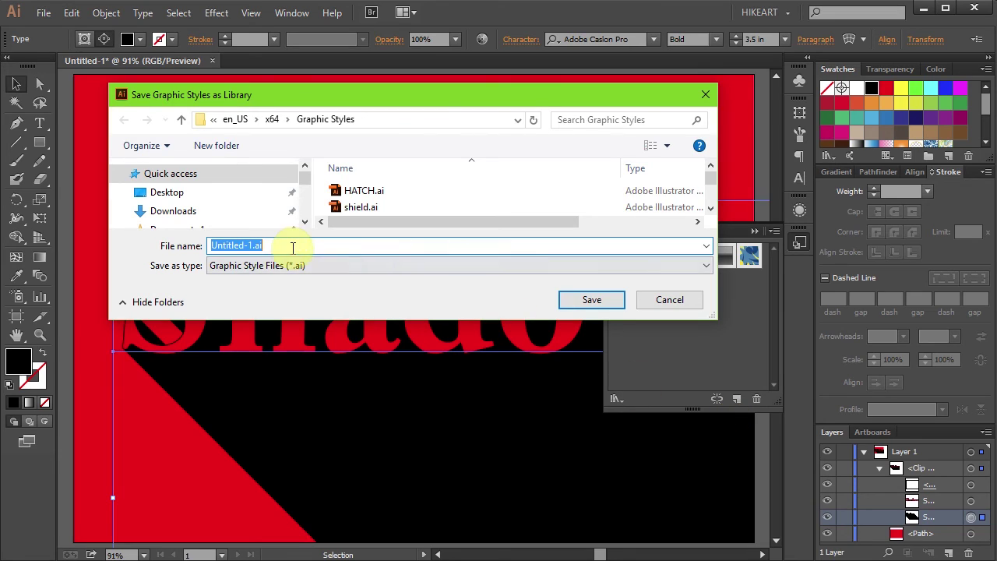
type("L")
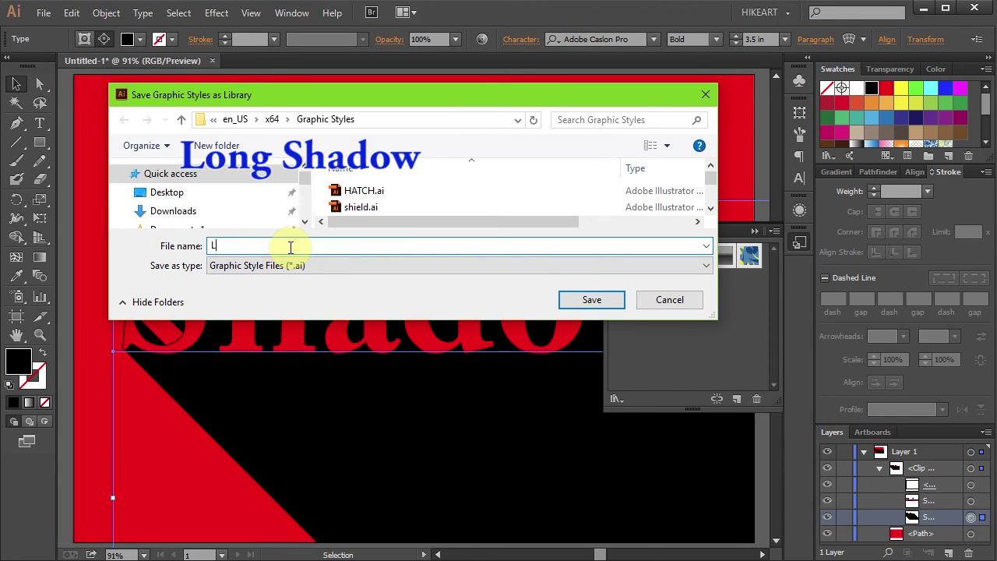
type("ong Shadow")
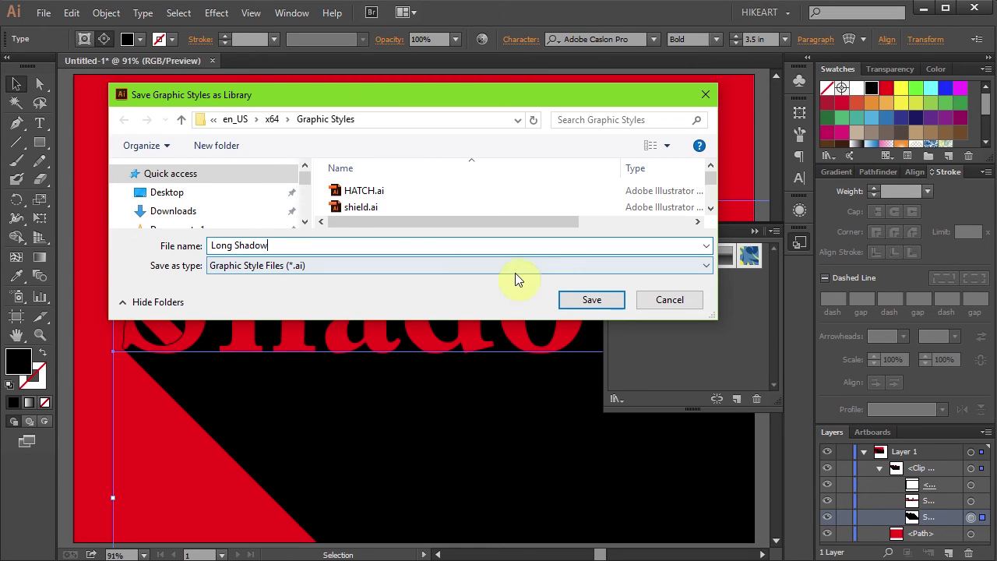
left_click(593, 301)
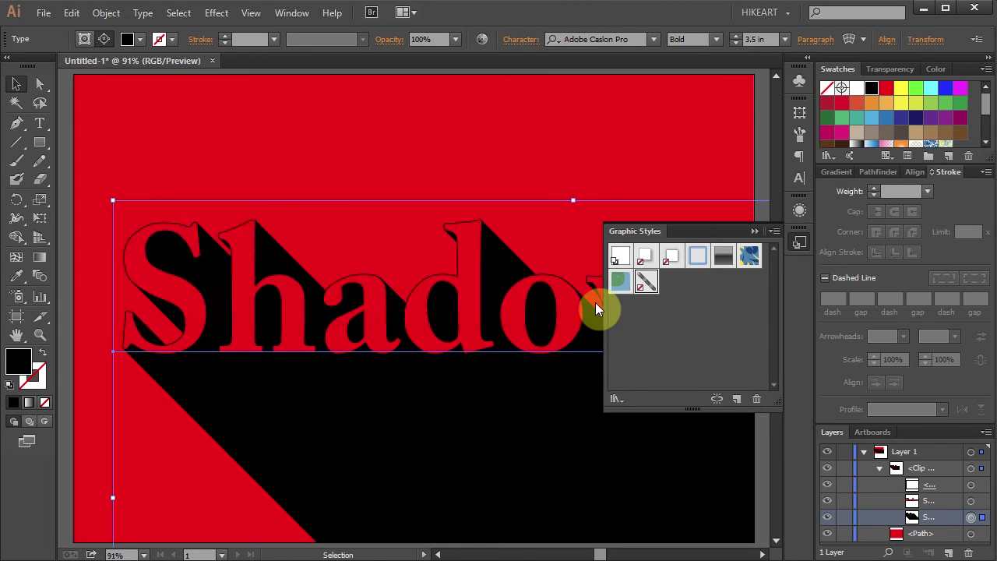
left_click(755, 231)
- Create a new blank document and type the word 'Long' on the page
left_click(763, 358)
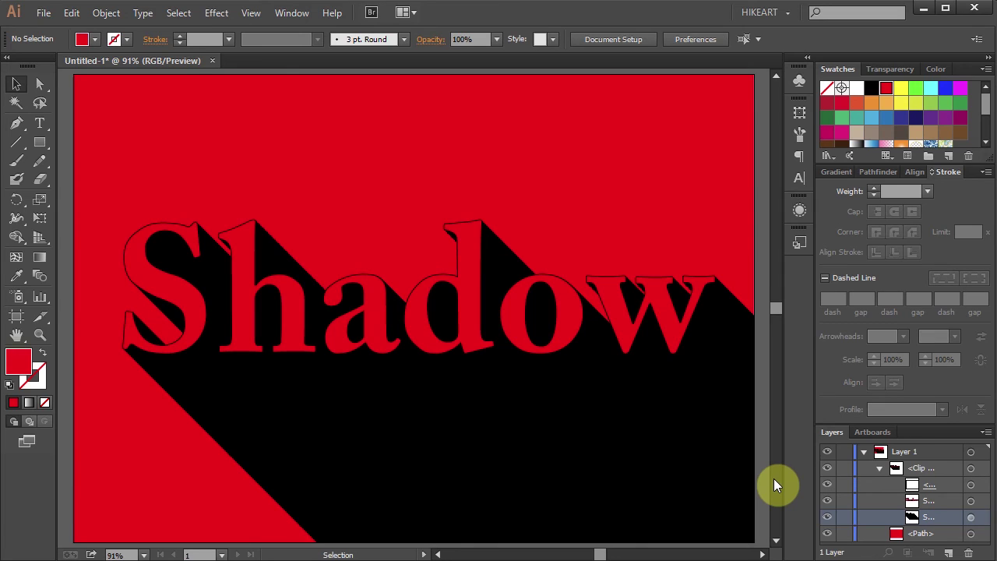
key("ctrl+n")
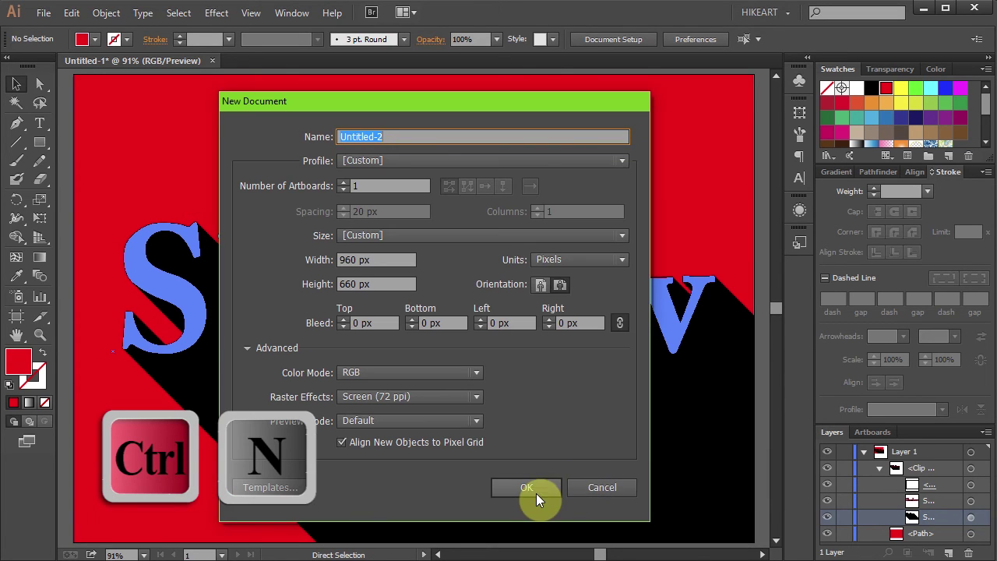
left_click(536, 493)
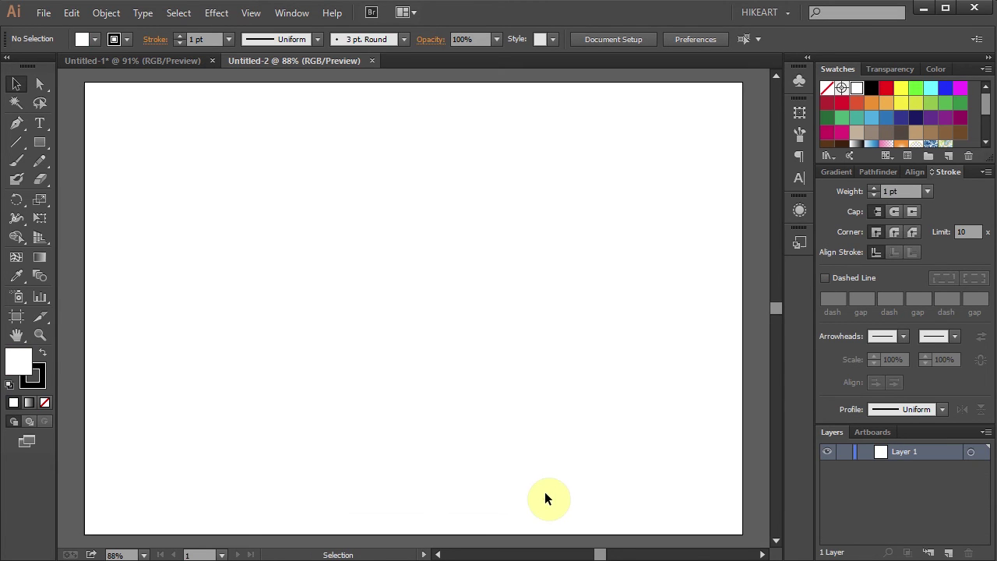
left_click(40, 123)
left_click(120, 247)
type("Long")
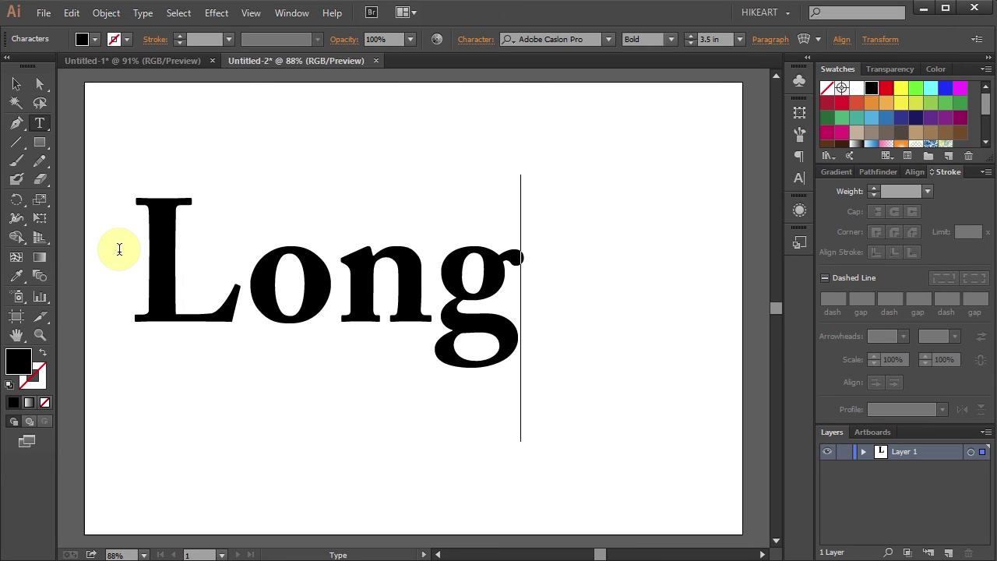
- Move the Long text right and paste a copy directly in front of it
left_click(16, 84)
key("ctrl+c")
left_click_drag(351, 268, 413, 259)
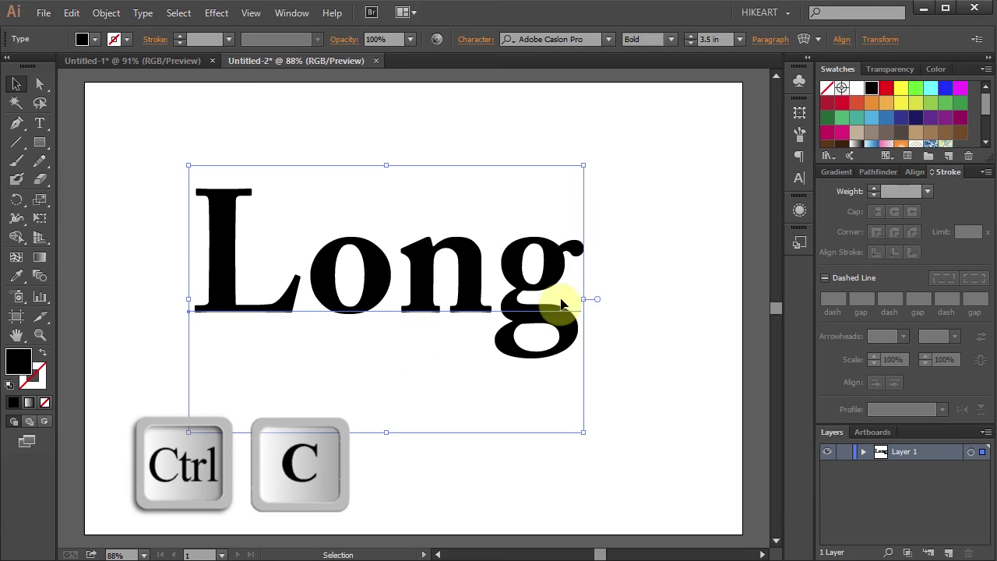
key("ctrl+f")
- Fill the top Long copy RGB Green, then select the black copy beneath it
left_click(861, 452)
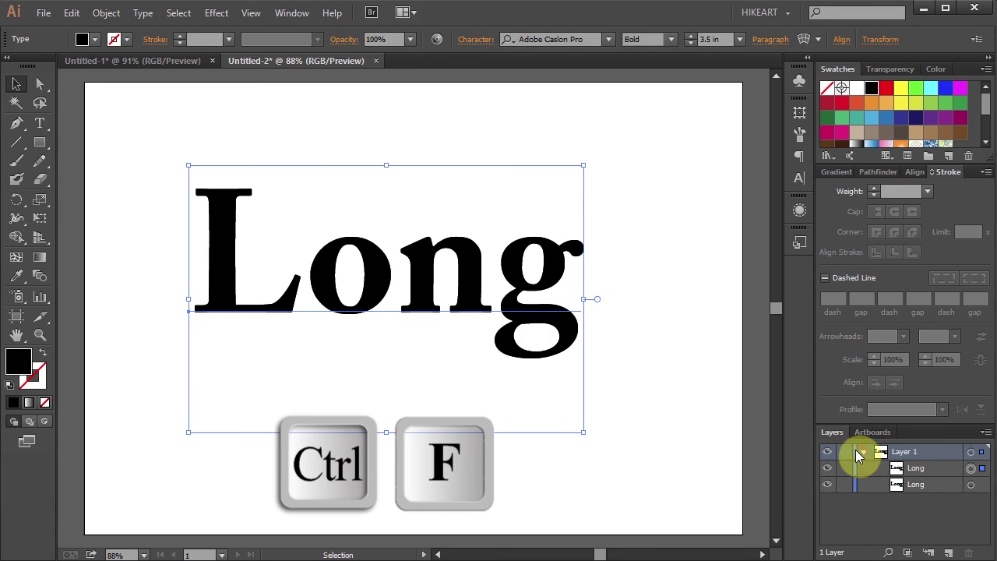
left_click(939, 470)
left_click(915, 90)
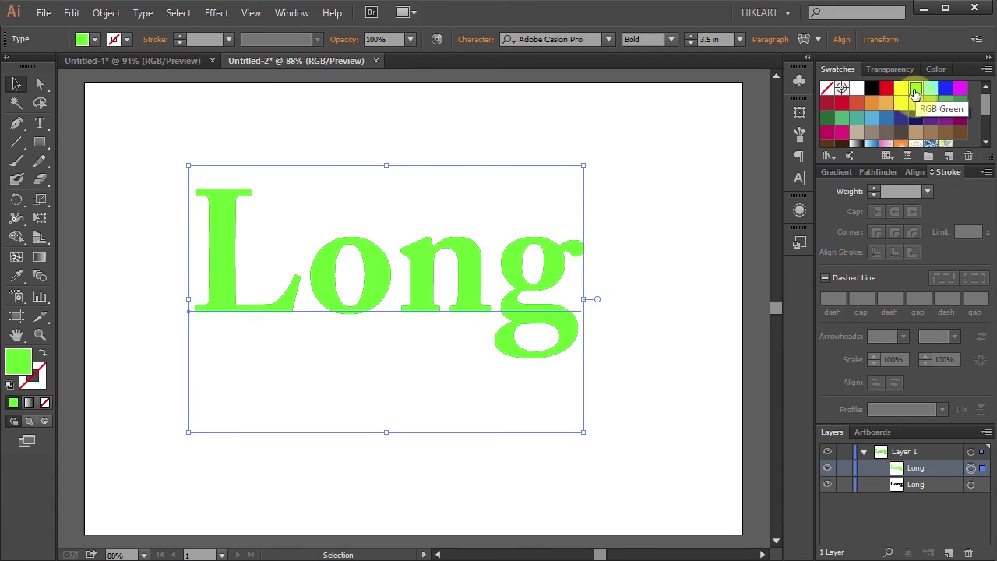
left_click(972, 484)
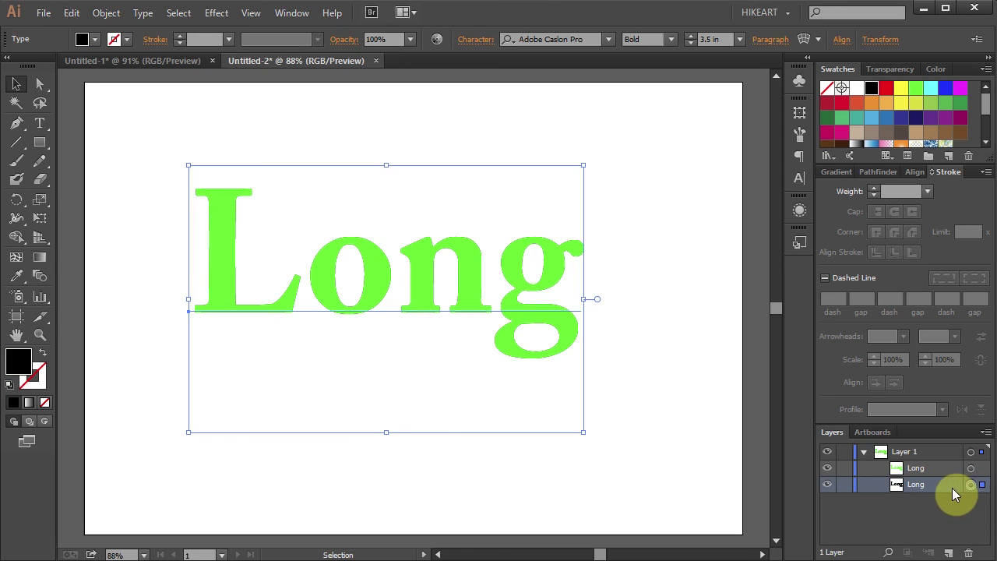
- Load the user-defined Long Shadow graphic styles library and apply its Long Shadow style
left_click(798, 244)
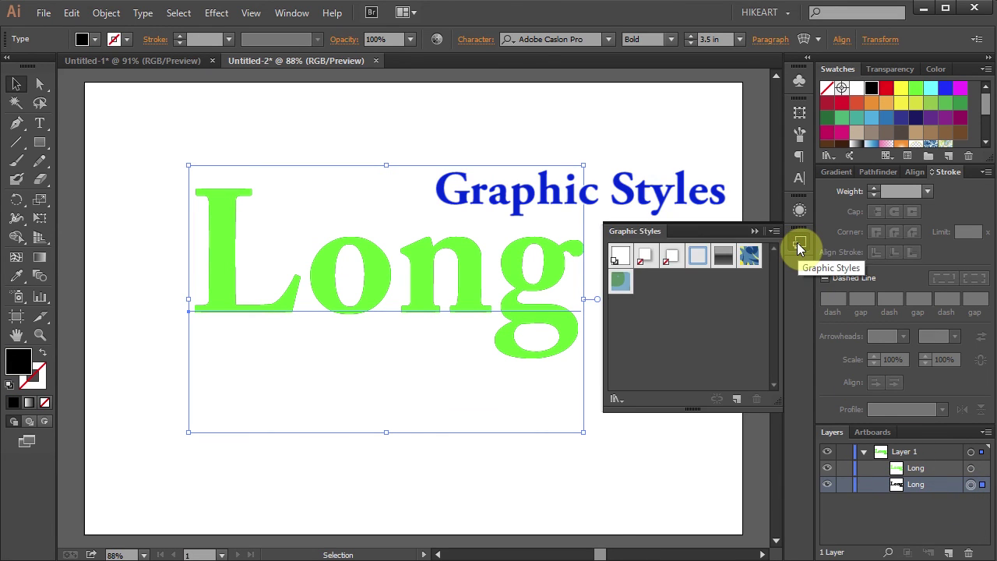
left_click(615, 399)
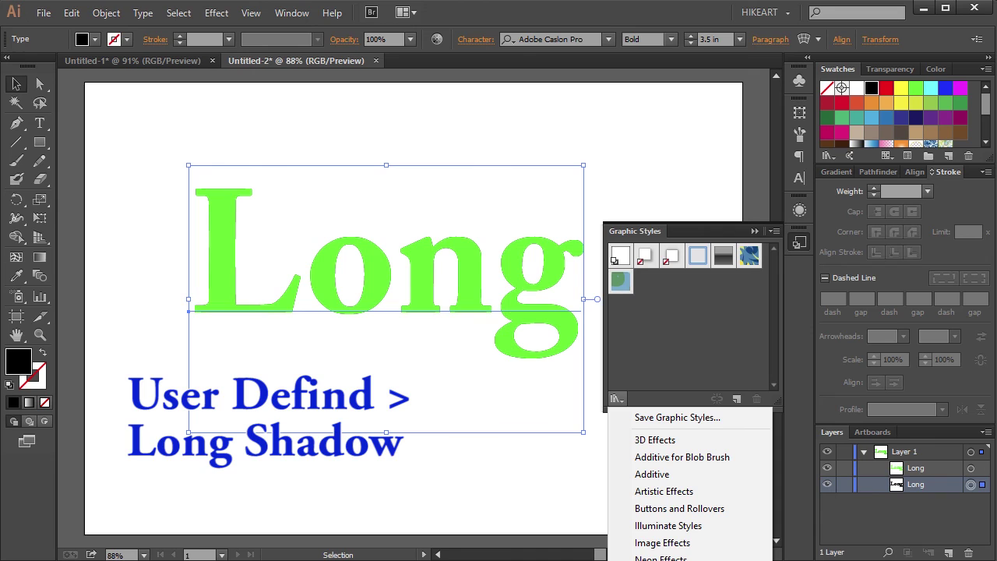
left_click(678, 558)
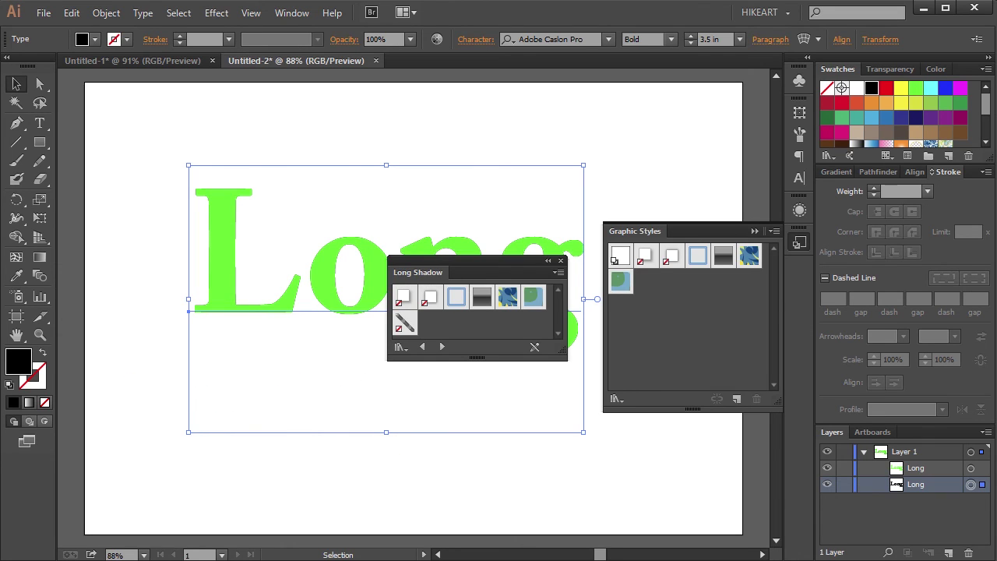
left_click(401, 327)
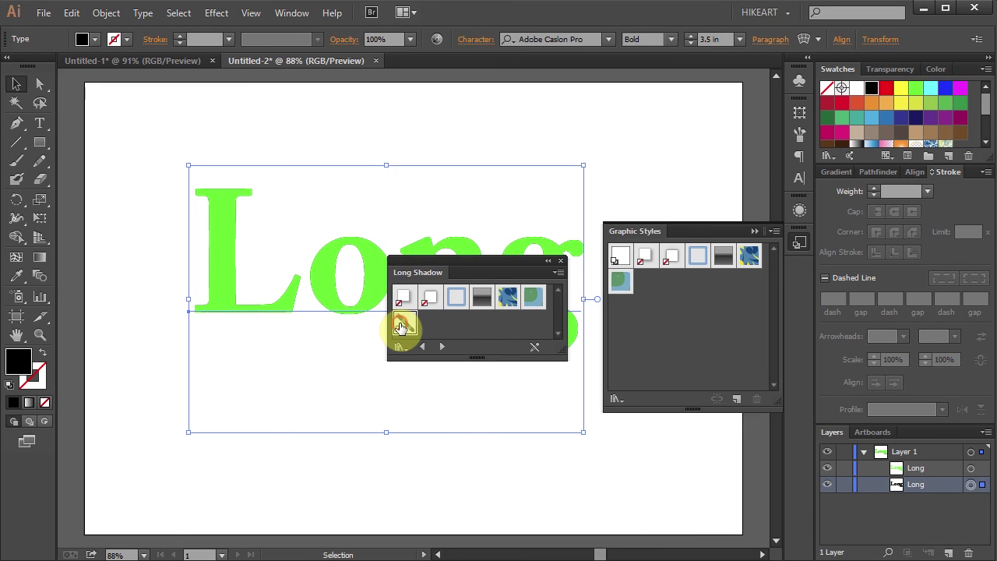